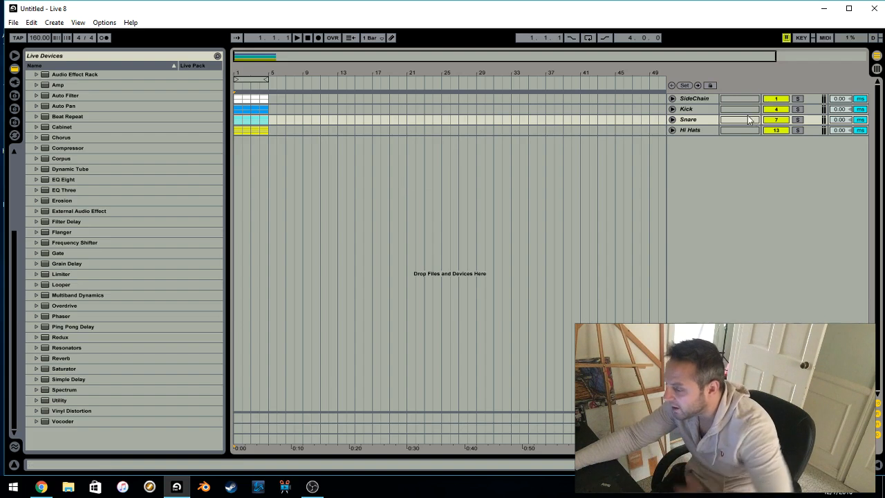
Unfold the Kick, Snare, Hi Hats and SideChain groups to view the tracks inside them
left_click(678, 110)
left_click(674, 110)
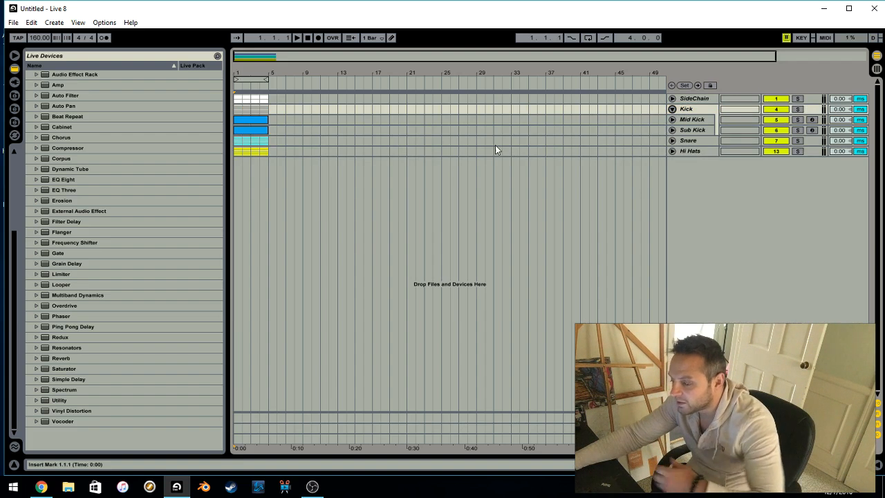
left_click(671, 140)
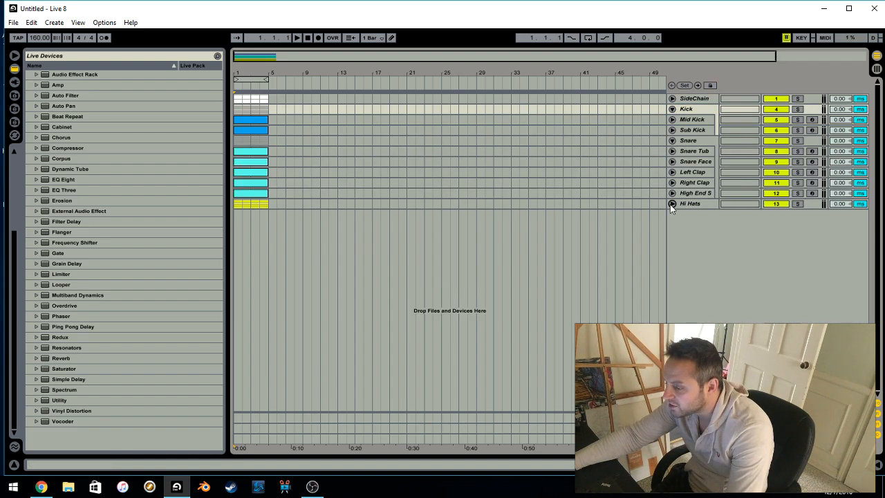
left_click(671, 203)
left_click(687, 141)
left_click(673, 99)
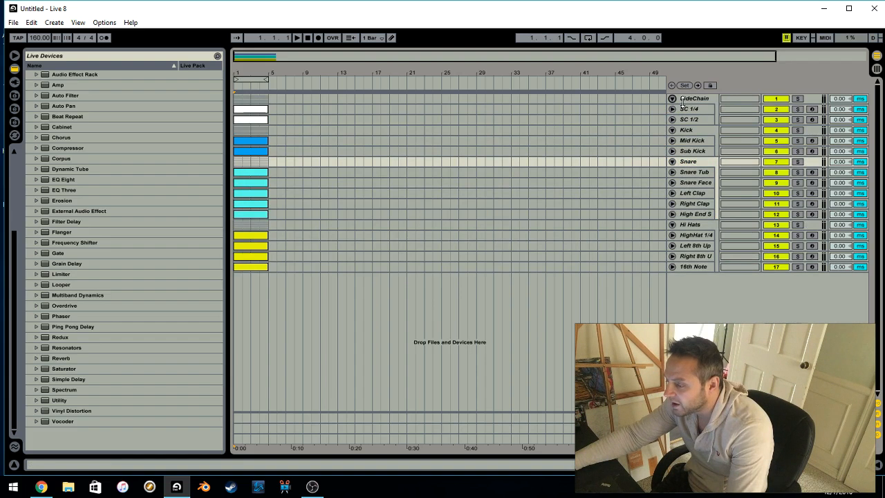
left_click(691, 141)
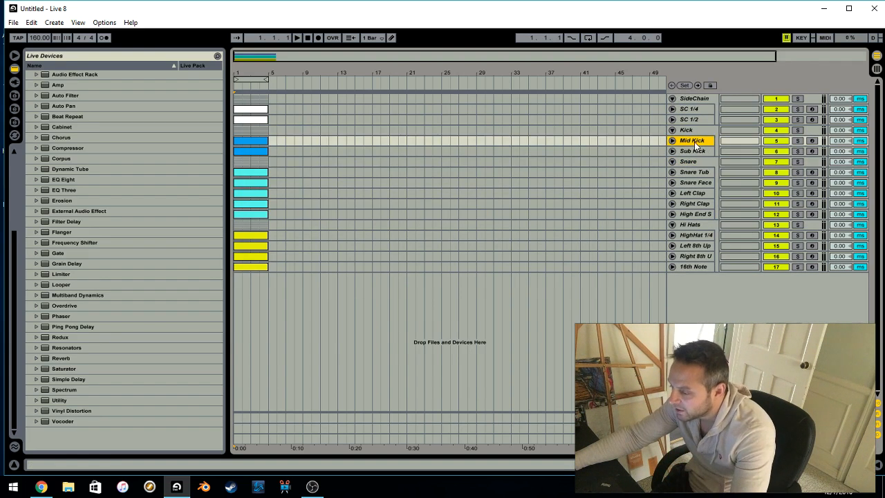
Fold the Kick, Snare, Hi Hats and SideChain groups
left_click(672, 130)
left_click(672, 140)
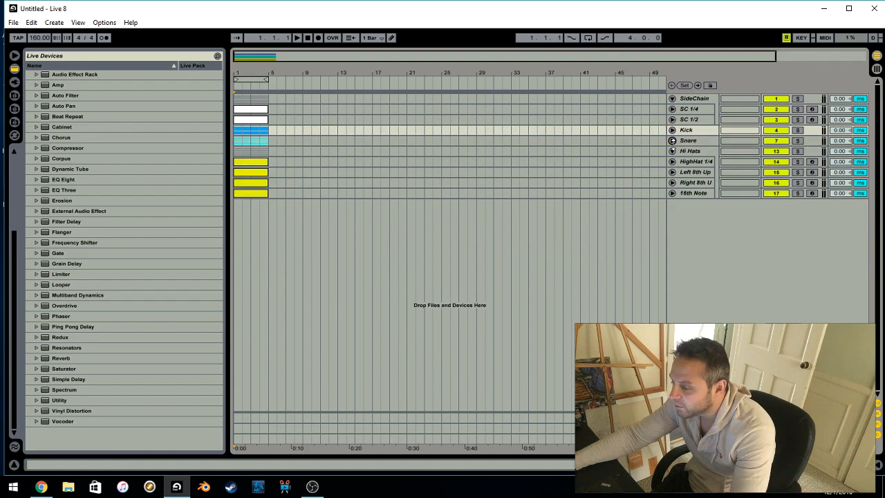
left_click(673, 151)
left_click(673, 99)
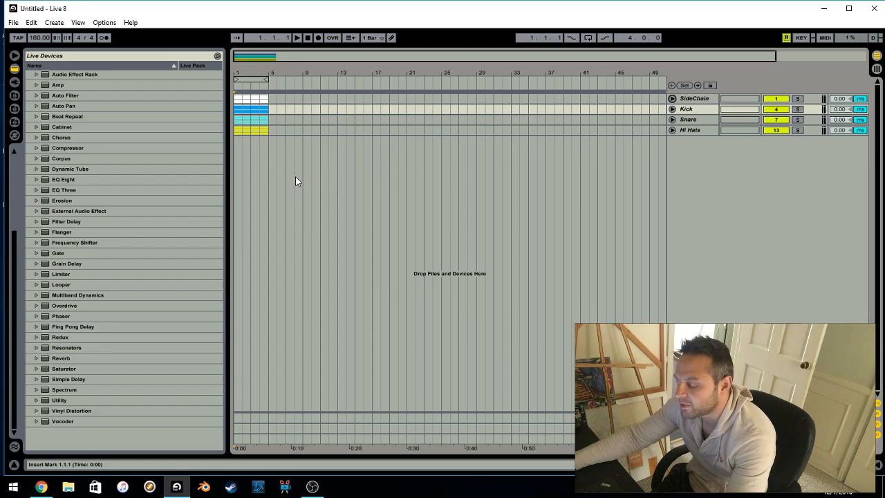
Unfold the Kick group to examine its member tracks, starting with Mid Kick
left_click(673, 110)
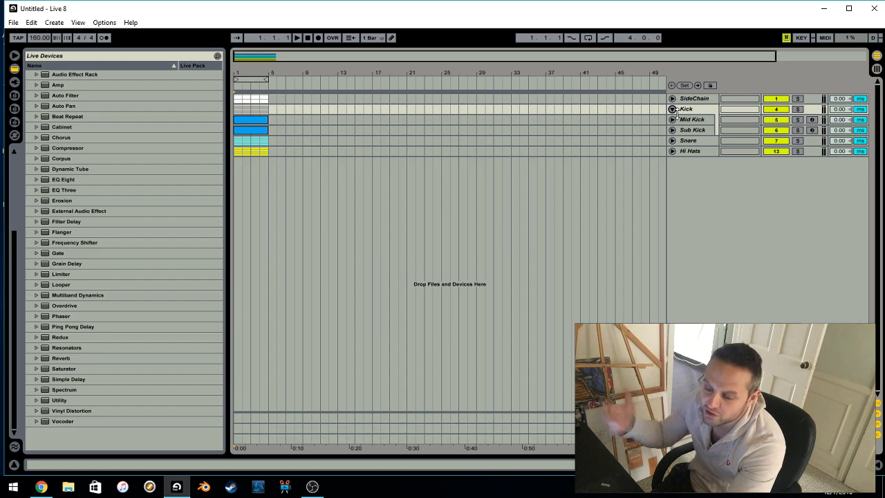
left_click(701, 121)
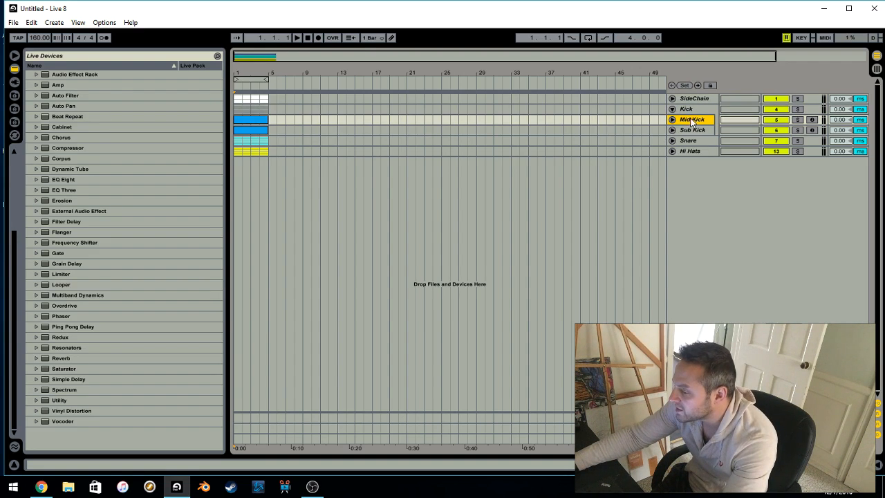
left_click(689, 109)
left_click(673, 109)
left_click(673, 110)
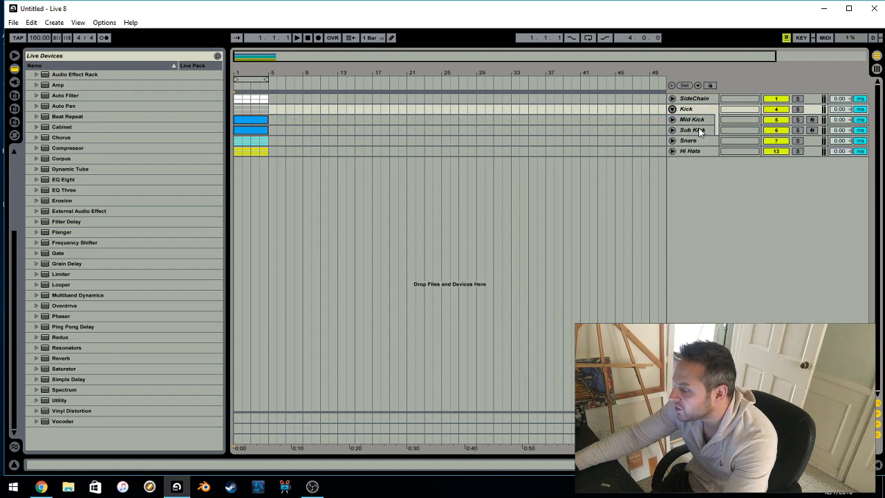
Unfold the Mid Kick and Sub Kick tracks to examine their MIDI clips, and fold both tracks again
left_click(694, 120)
left_click(692, 130)
left_click(672, 130)
left_click(673, 119)
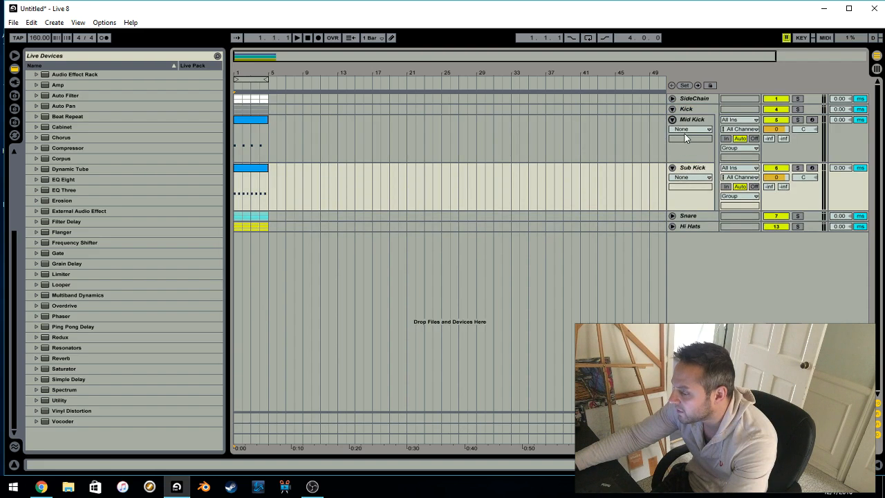
left_click(673, 119)
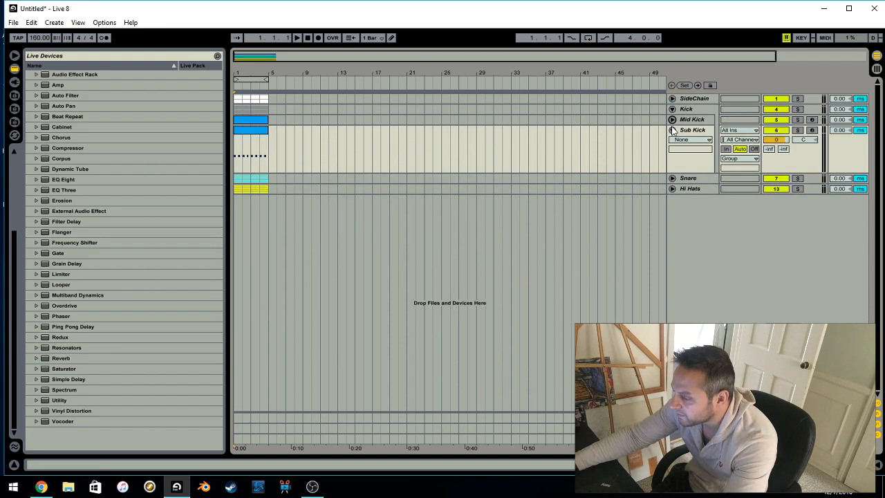
left_click(672, 130)
Select the Kick group track and fold the group
left_click(690, 109)
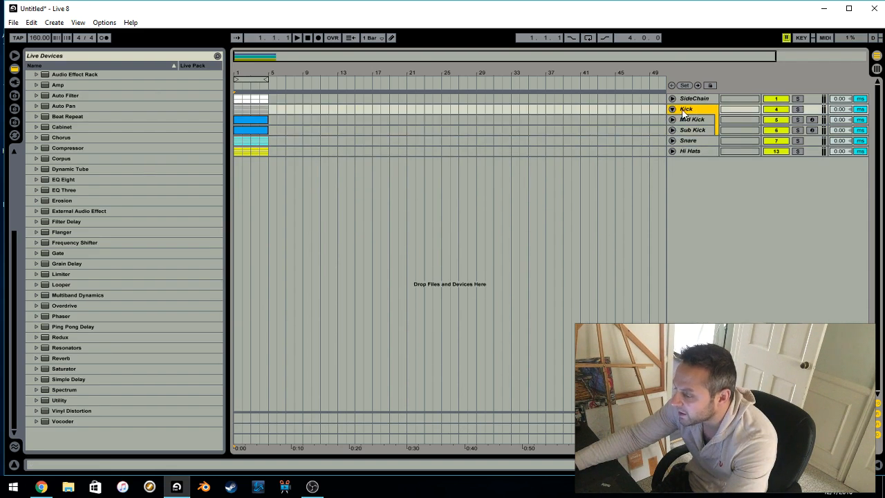
left_click(672, 109)
left_click(672, 109)
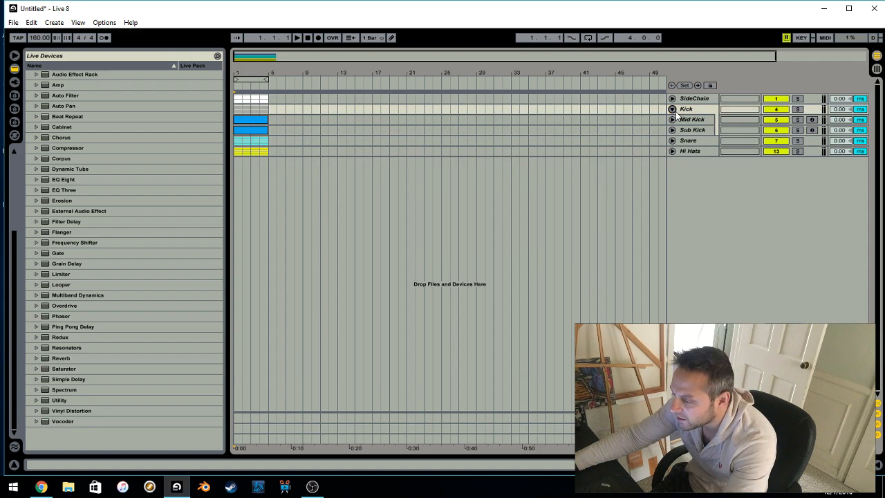
left_click(320, 121)
left_click(690, 109)
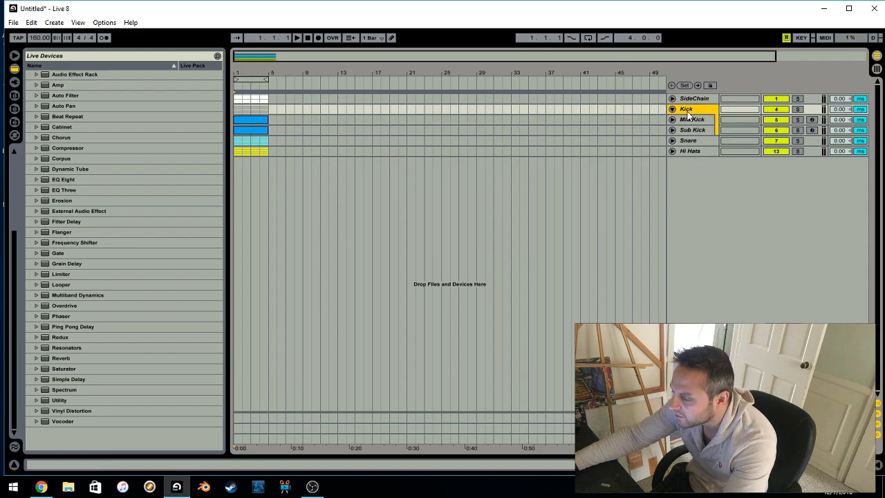
left_click(673, 109)
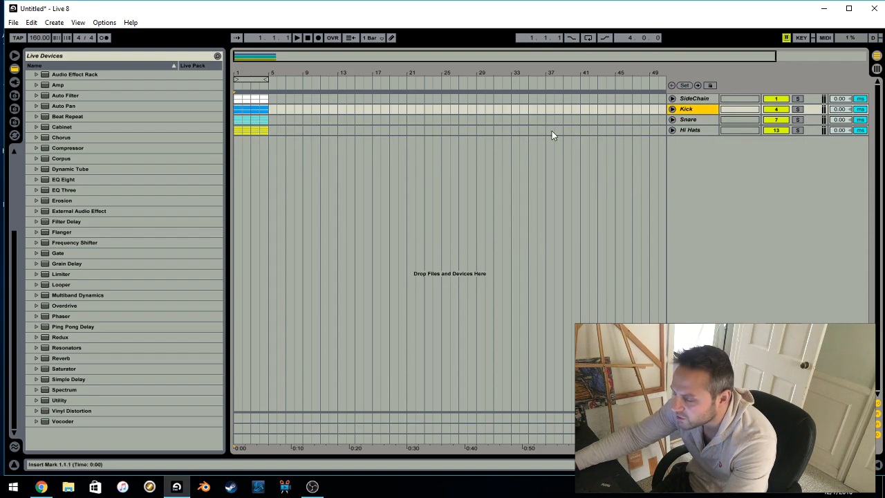
Collapse the Audio Effects folder in the device browser and select Sampler among the Instruments
left_click(62, 136)
scroll(68, 150, "up", 5)
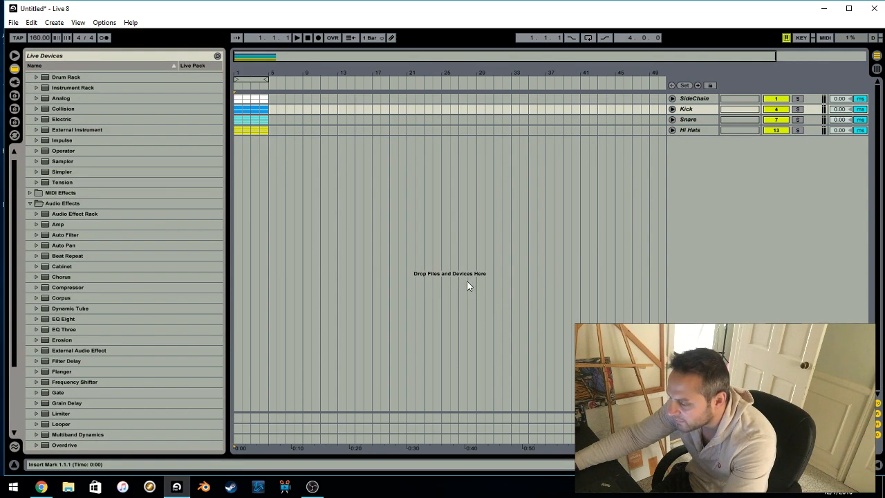
scroll(113, 139, "up", 1)
left_click(30, 75)
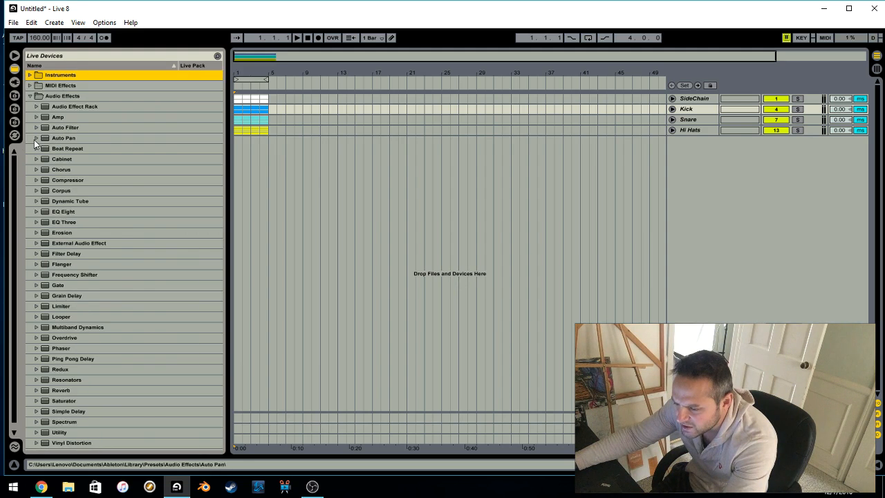
left_click(30, 95)
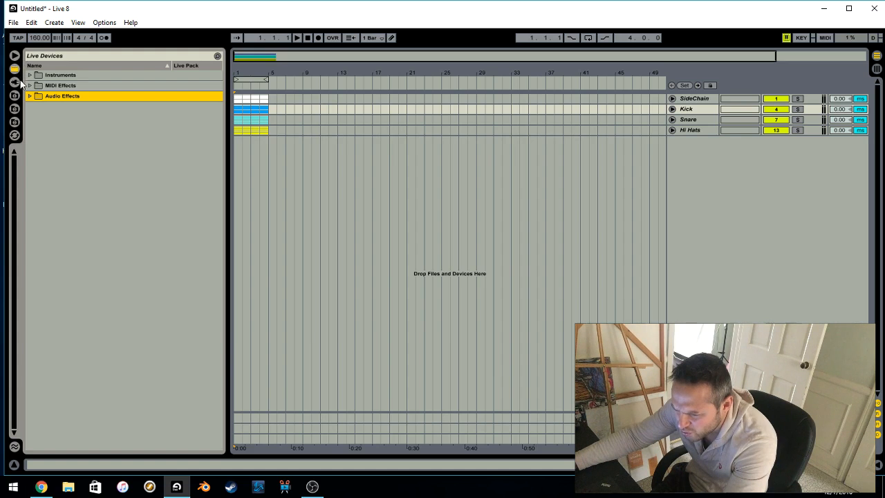
left_click(31, 76)
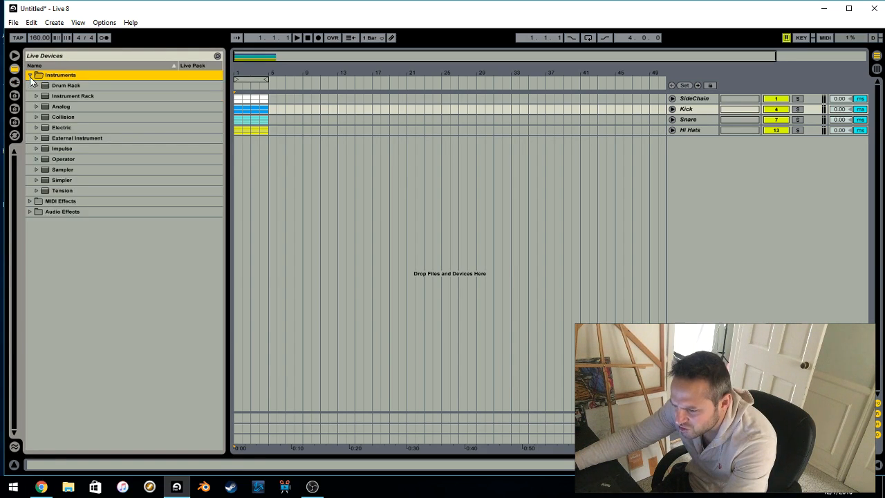
left_click(68, 170)
Insert a new MIDI track below the Hi Hats group
left_click(256, 191)
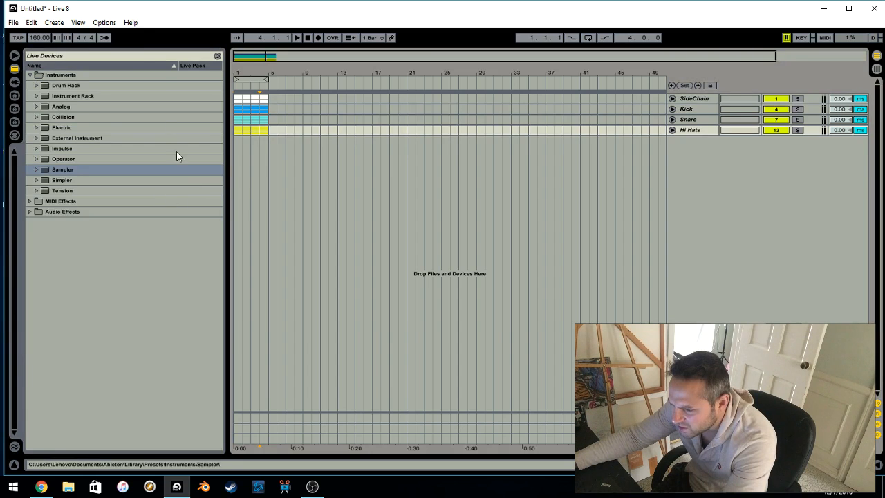
left_click(13, 23)
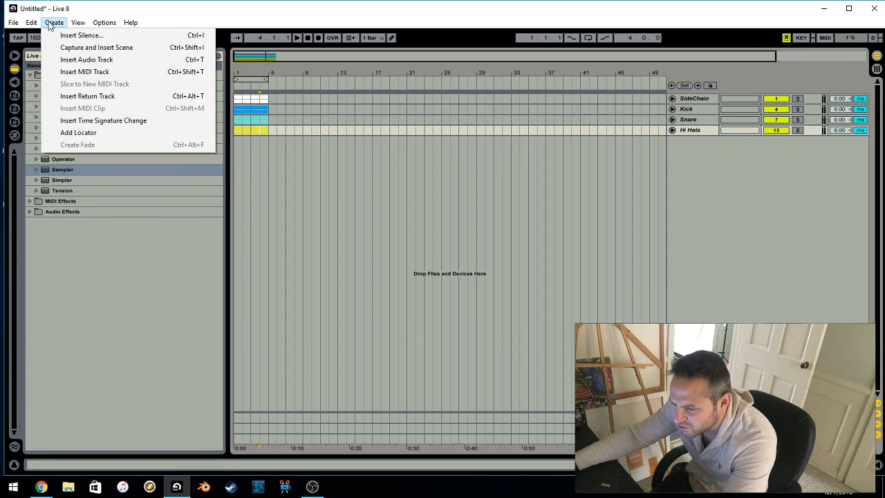
left_click(81, 72)
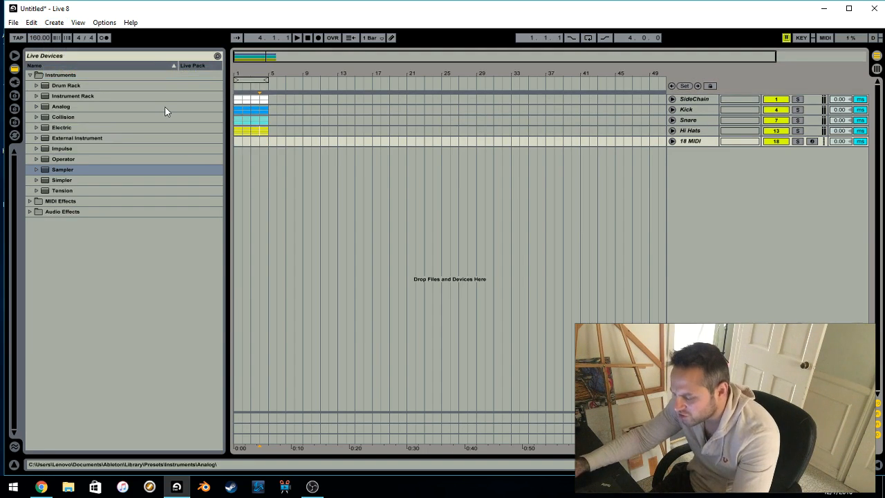
Insert two more MIDI tracks and delete the two surplus ones
key("ctrl+shift+t")
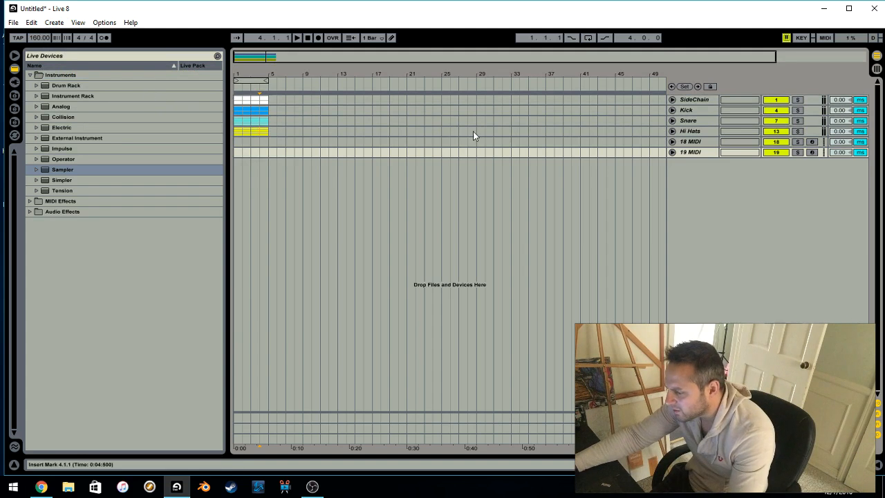
key("ctrl+shift+t")
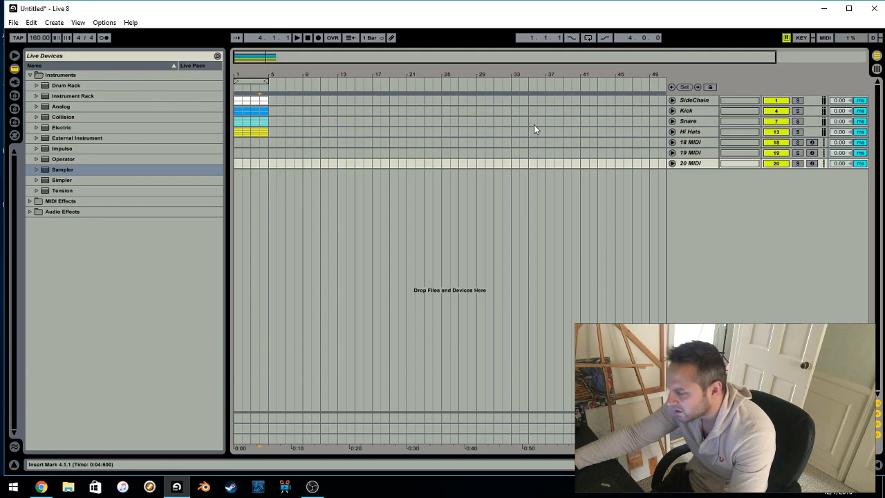
left_click(707, 153)
left_click(701, 142, "shift")
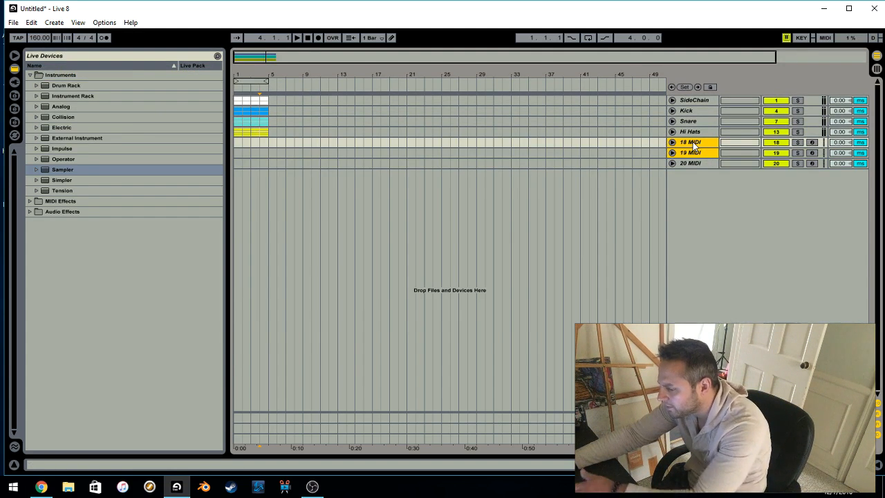
key("Delete")
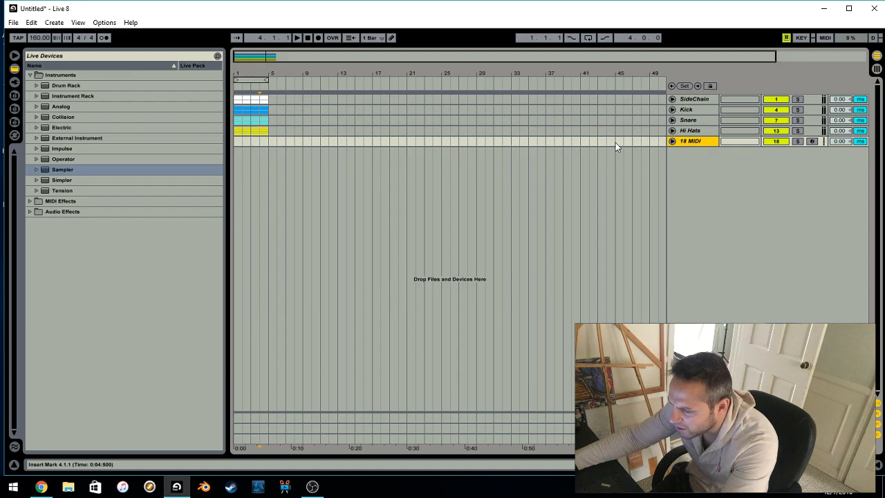
left_click(54, 23)
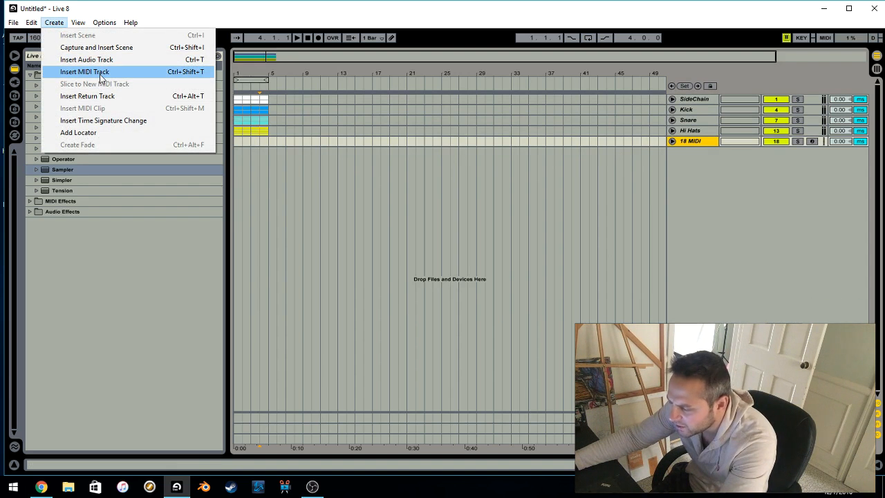
left_click(432, 181)
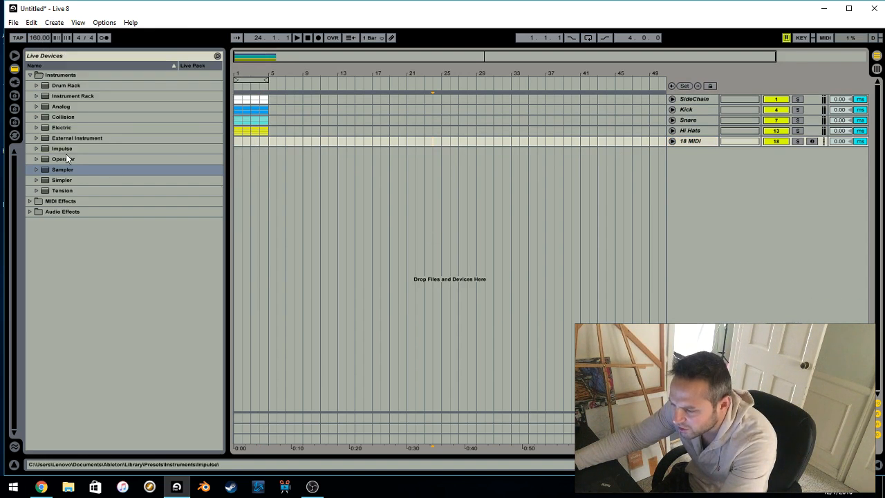
Load the Sampler instrument onto the new MIDI track and unfold the track
left_click(58, 170)
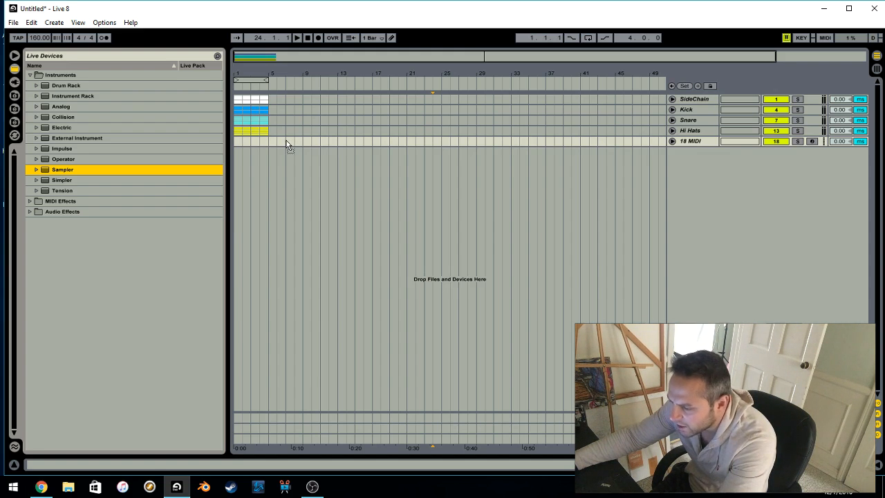
left_click_drag(288, 144, 288, 144)
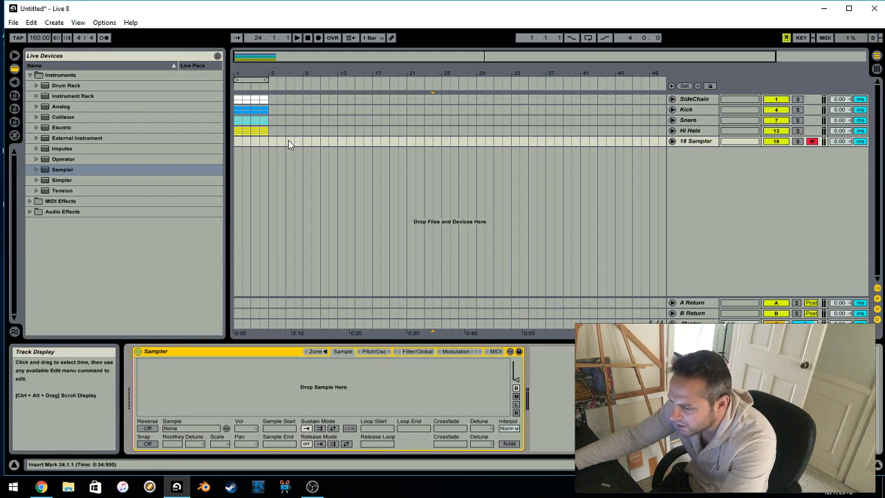
left_click(672, 141)
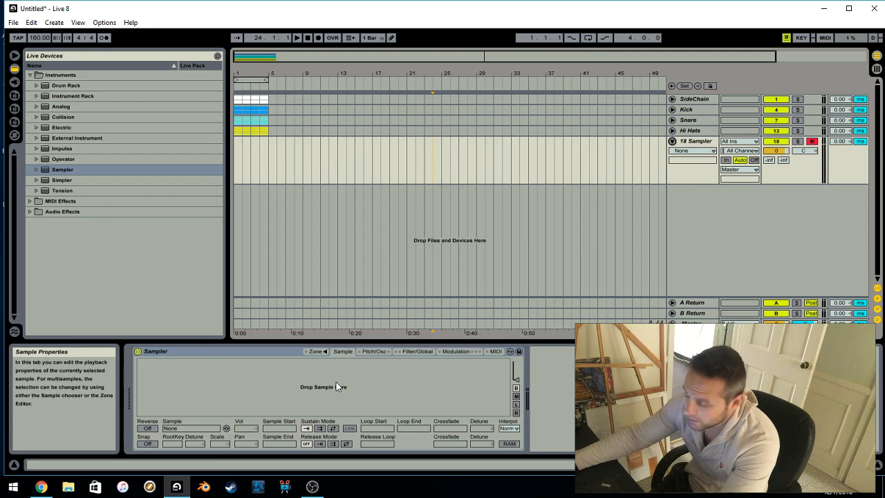
Rename the Sampler track as "kick"
left_click(695, 143)
right_click(695, 144)
left_click(693, 143)
right_click(695, 142)
left_click(735, 184)
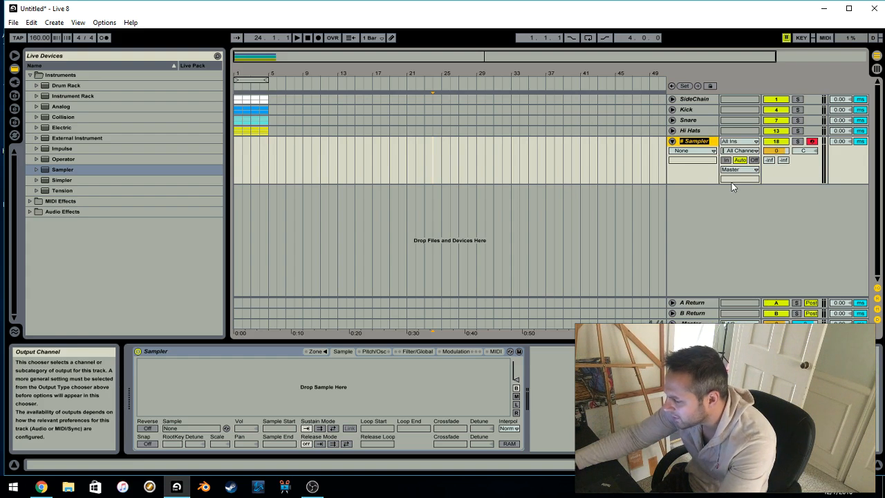
type("kick")
key("Return")
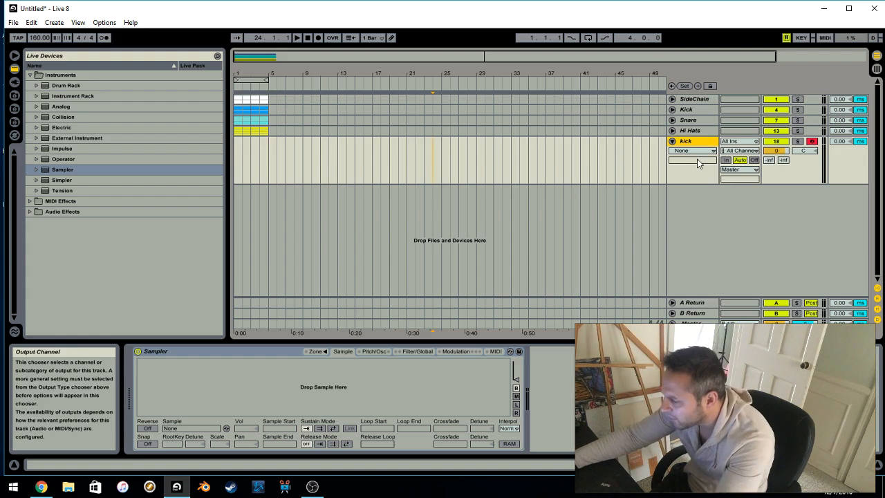
Unfold the Kick group to show its member tracks, and select the new kick track
left_click(672, 142)
left_click(673, 109)
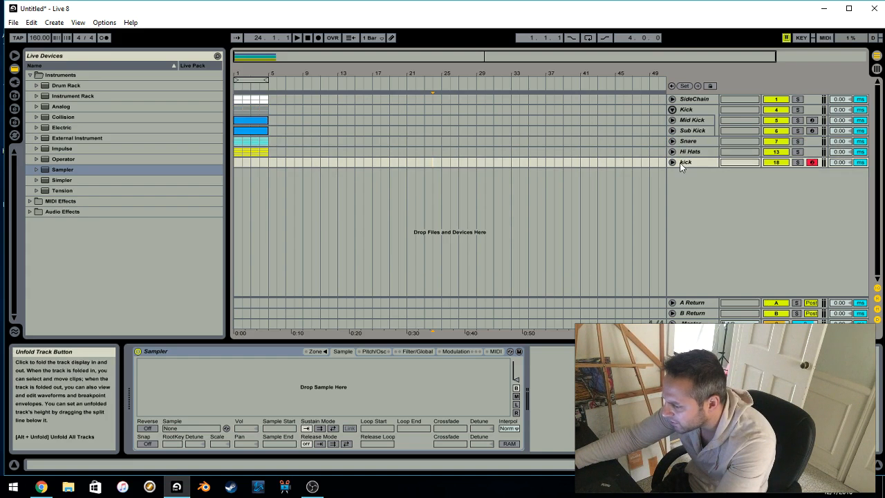
left_click(680, 164)
Try the fixed grid values 1/2, 1/32 and Off for the arrangement
left_click_drag(271, 175, 235, 173)
right_click(281, 181)
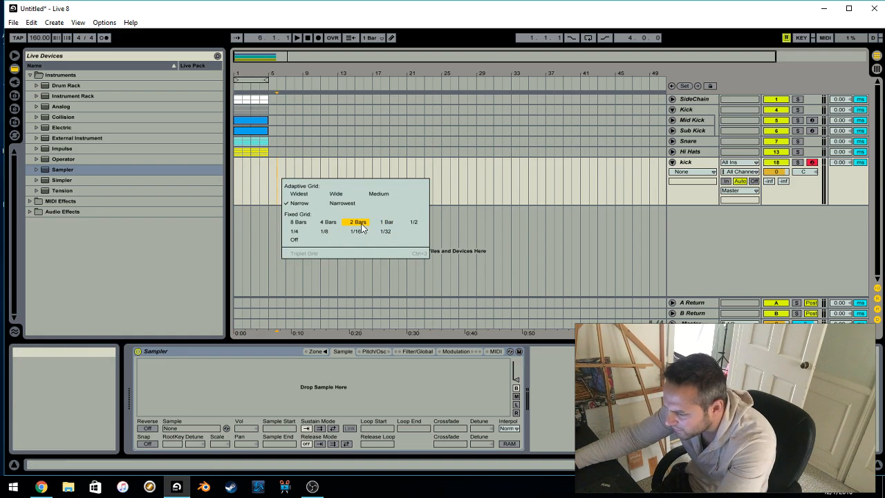
left_click(414, 222)
right_click(317, 182)
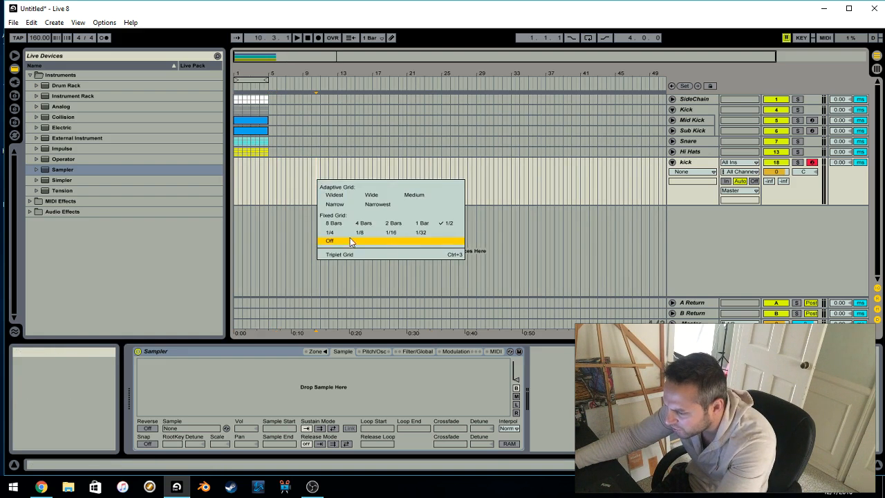
left_click(421, 232)
right_click(294, 183)
left_click(319, 244)
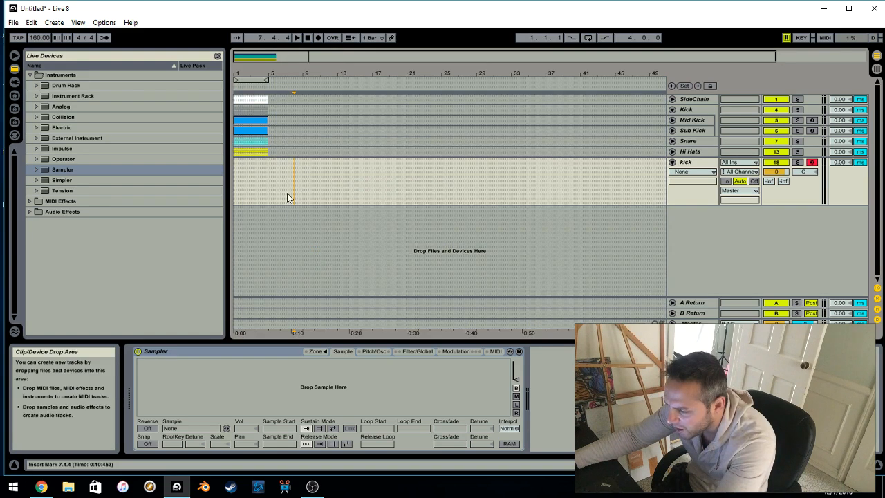
right_click(288, 183)
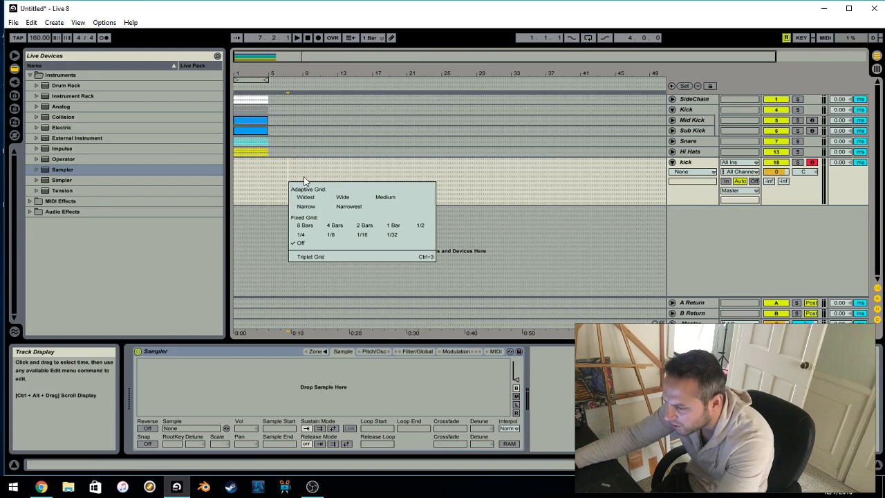
left_click(500, 250)
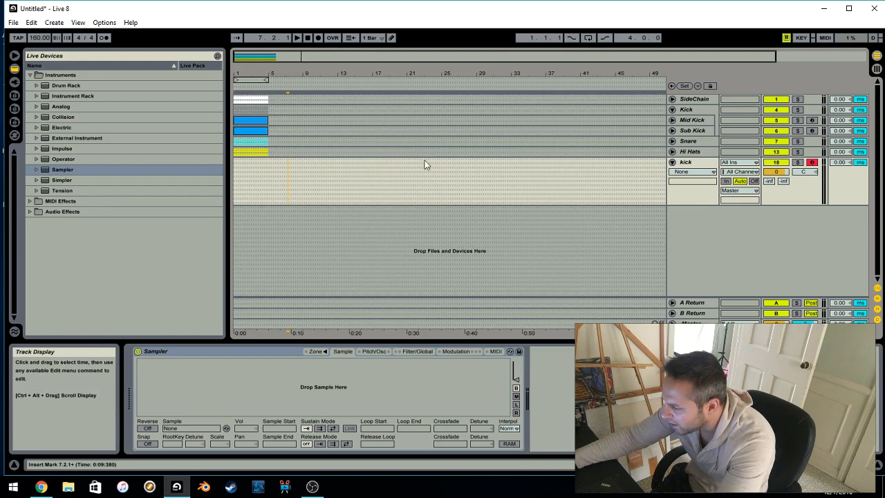
Set the arrangement's fixed grid to 1 Bar
right_click(410, 182)
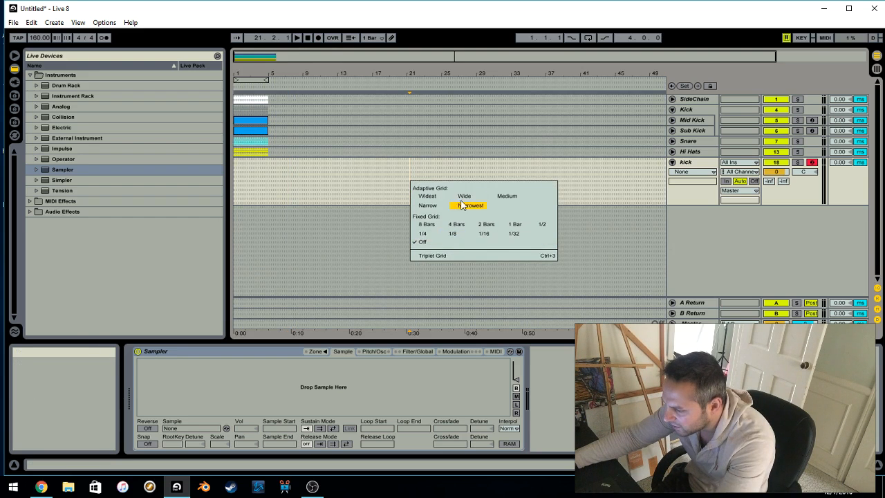
right_click(431, 155)
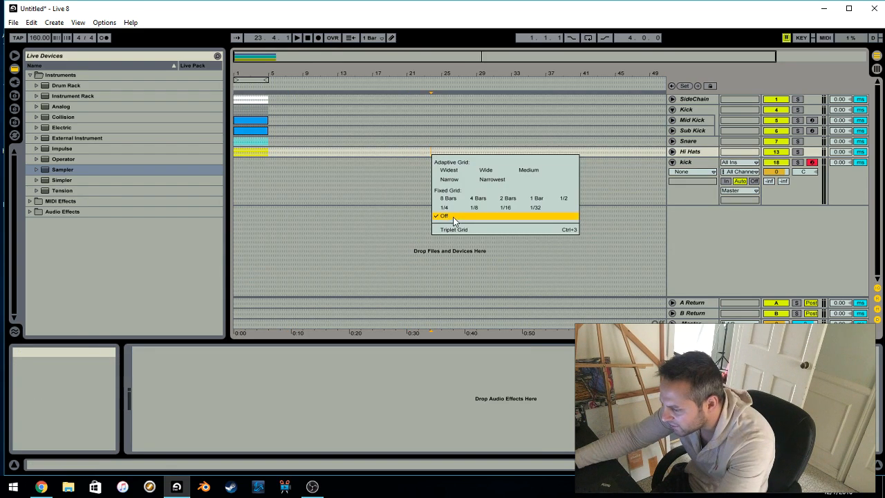
left_click(536, 200)
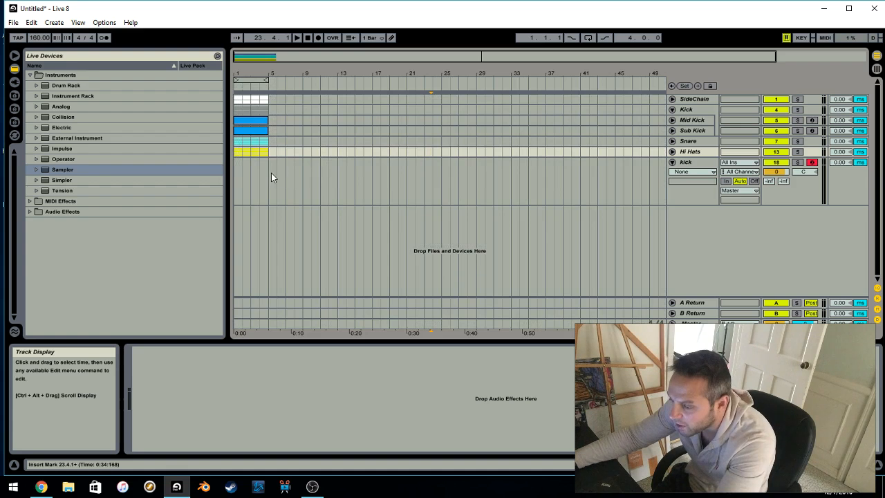
Insert an empty MIDI clip over the first four bars of the kick track and colour it blue
left_click_drag(257, 57, 256, 77)
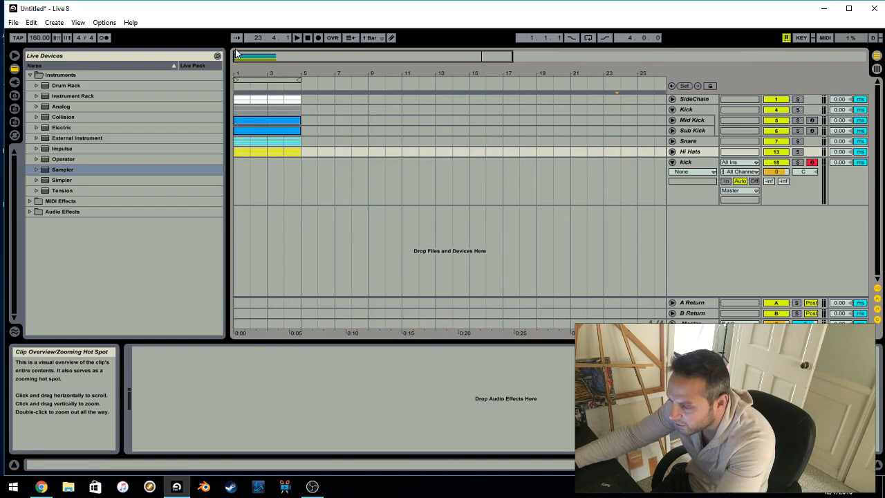
left_click_drag(298, 181, 161, 184)
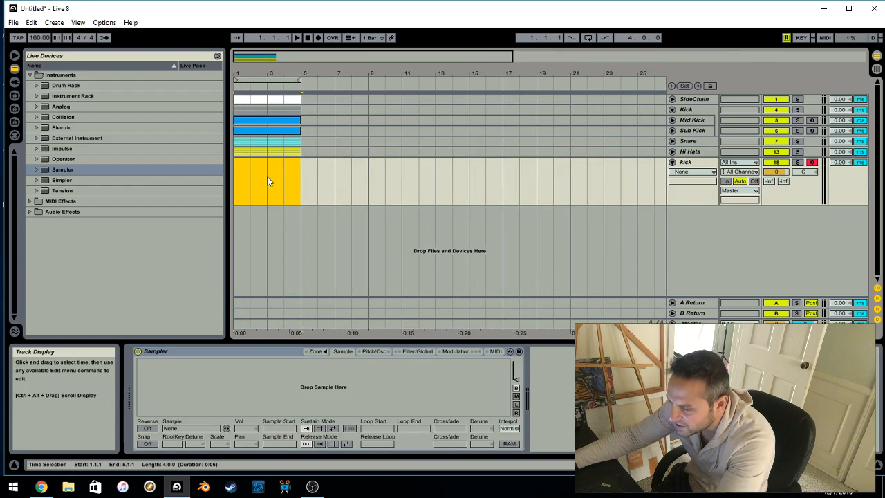
right_click(268, 179)
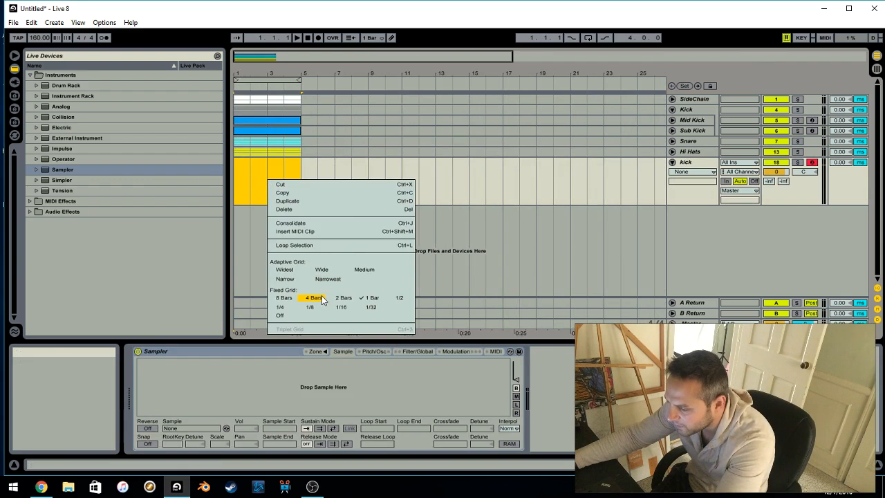
left_click(315, 232)
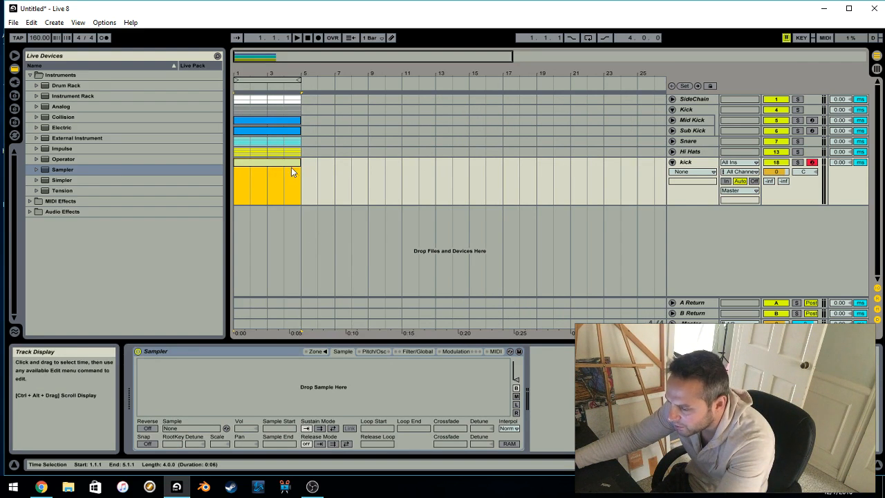
right_click(288, 164)
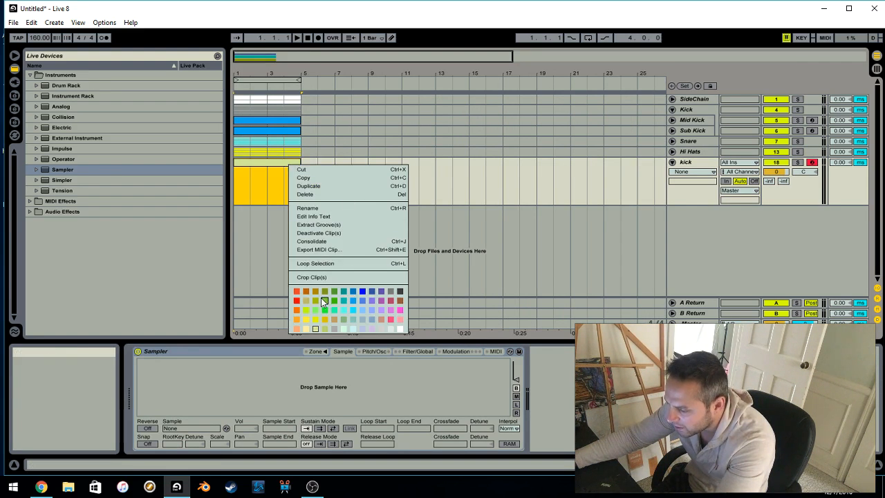
left_click(354, 304)
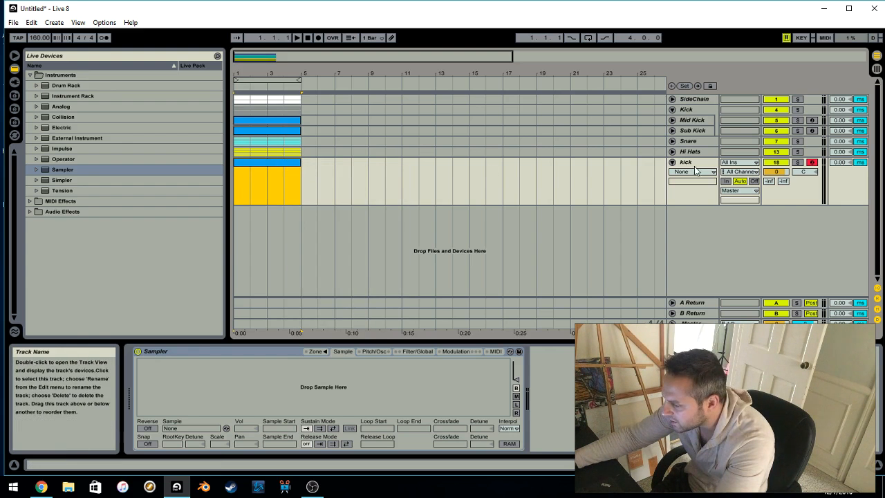
Delete the Sampler-based kick track
left_click(695, 121)
left_click(695, 162)
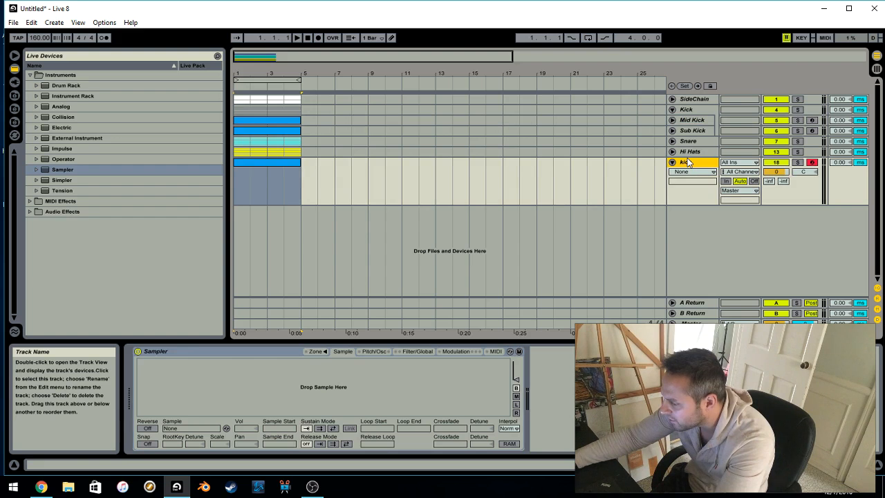
right_click(689, 166)
left_click(747, 192)
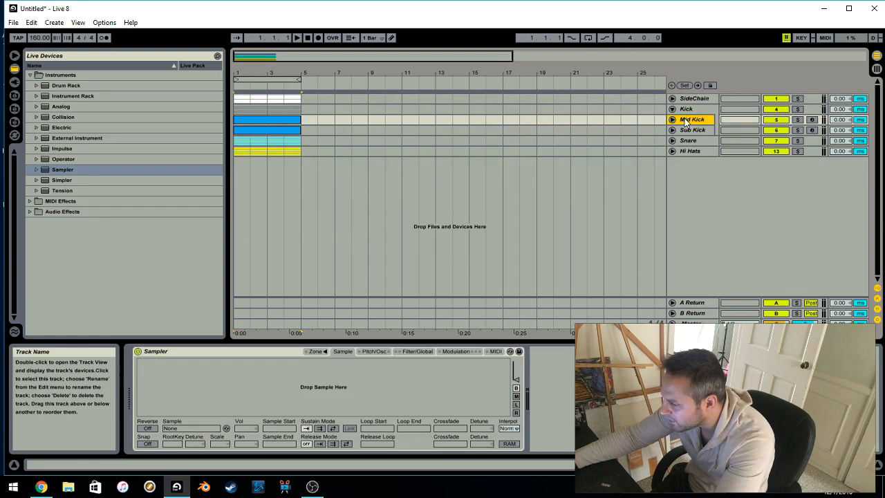
Unfold the Mid Kick track and open its clip in the note editor with all notes selected
left_click(672, 119)
double_click(277, 131)
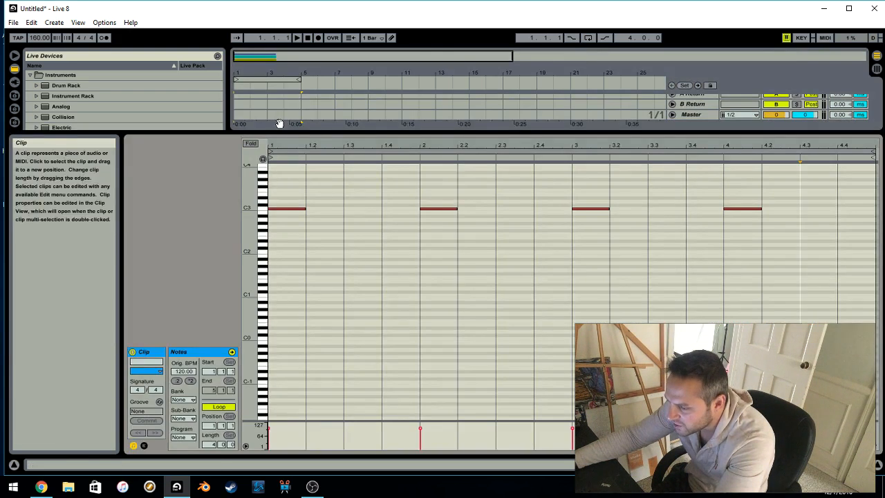
left_click_drag(285, 191, 666, 272)
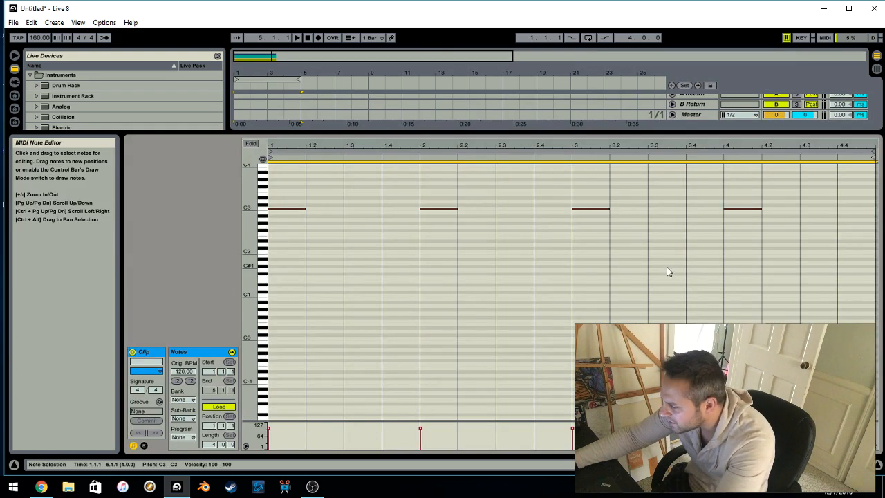
Try the fixed grid values 1/2, 2 Bars, 1 Bar and 1/32 in the note editor
right_click(436, 288)
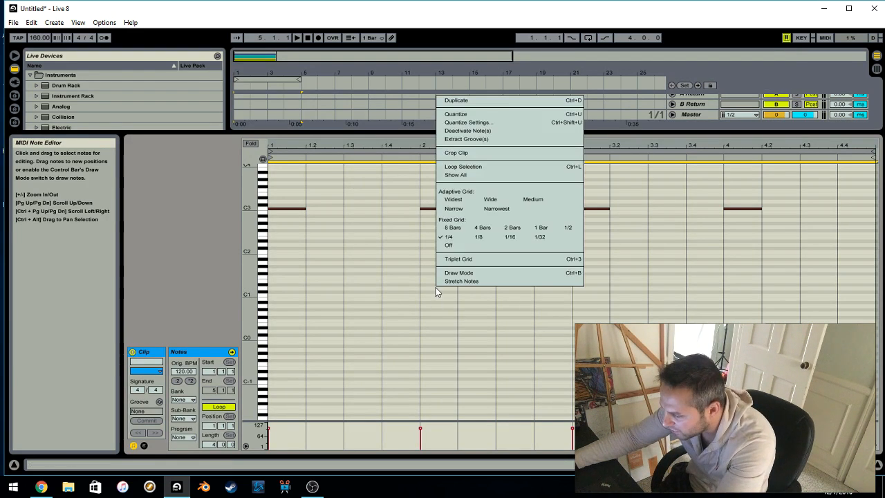
left_click(564, 229)
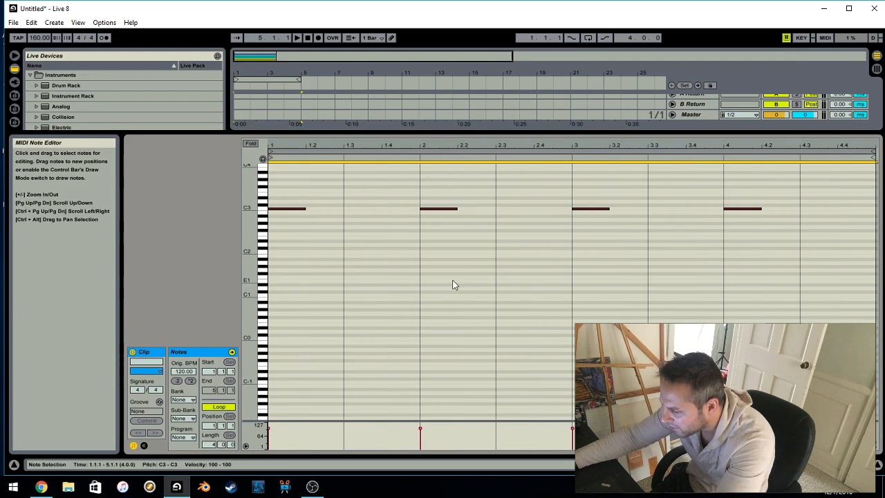
right_click(452, 278)
left_click(535, 410)
right_click(535, 413)
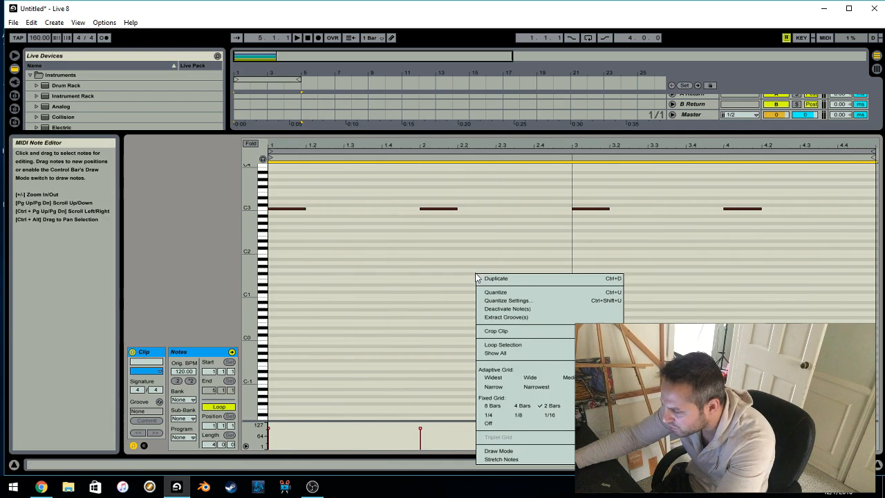
left_click(581, 405)
right_click(459, 298)
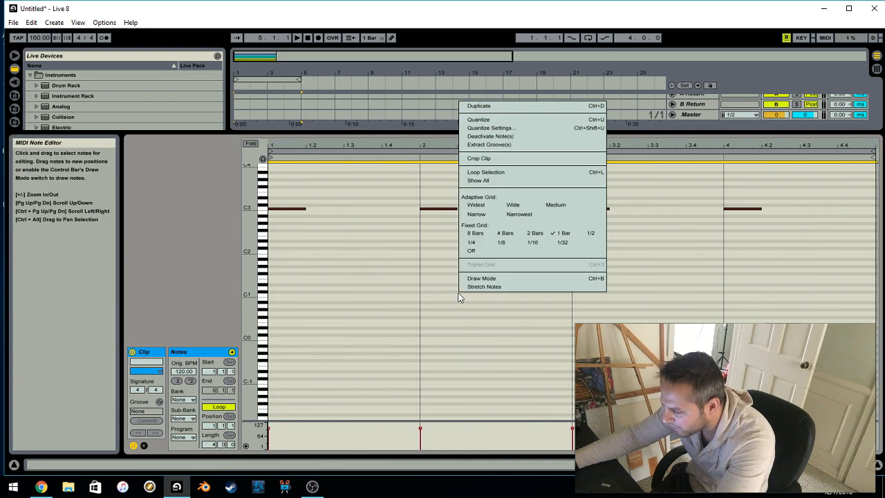
left_click(567, 251)
left_click(435, 263)
scroll(416, 312, "up", 1)
scroll(415, 313, "up", 1)
scroll(416, 312, "down", 1)
mouse_move(400, 146)
left_mouse_down()
mouse_move(399, 213)
mouse_move(397, 145)
left_mouse_up()
Set the note editor's fixed grid to 1/4 and the set's tempo to 128 BPM
right_click(383, 223)
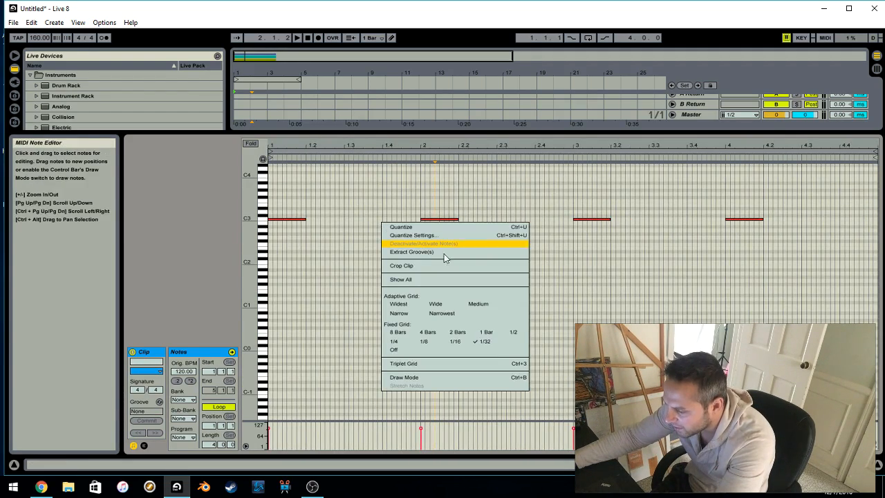
left_click(416, 335)
left_click_drag(38, 40, 38, 63)
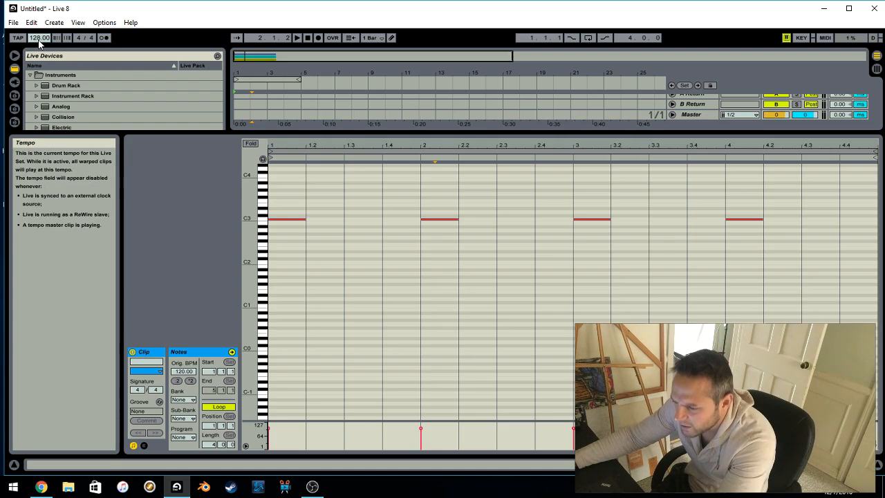
right_click(385, 207)
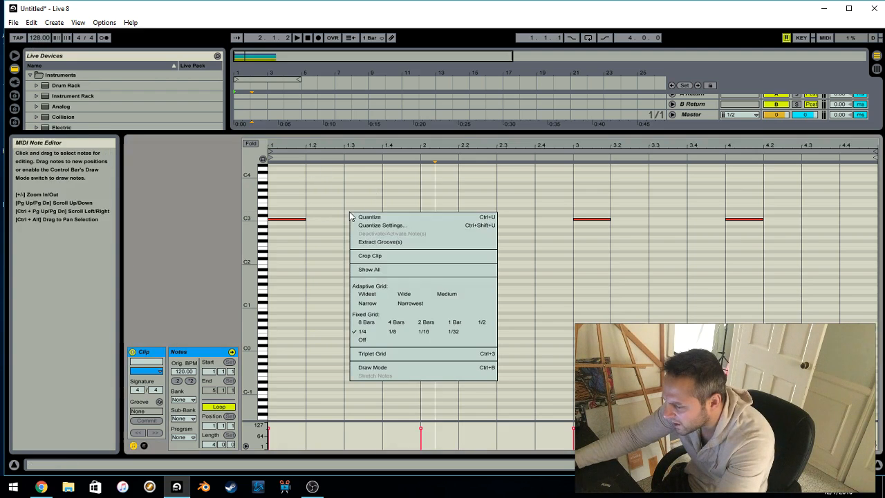
left_click(371, 345)
Duplicate the first C3 note on every beat through the end of bar 4 in the Mid Kick clip
left_click_drag(303, 230, 288, 248)
left_click_drag(291, 207, 291, 251)
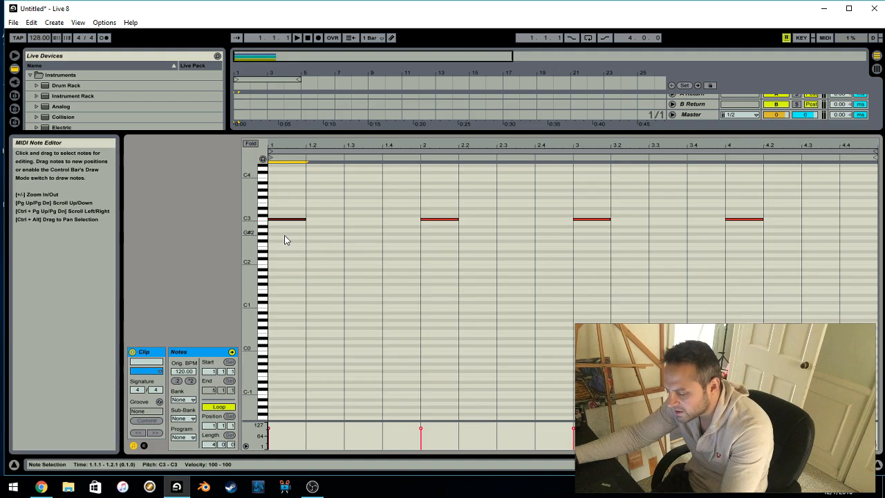
key("ctrl+d")
key("ctrl+d")
key("ctrl+d")
key("ctrl+d")
key("ctrl+d")
key("ctrl+d")
key("ctrl+d")
key("ctrl+d")
key("ctrl+d")
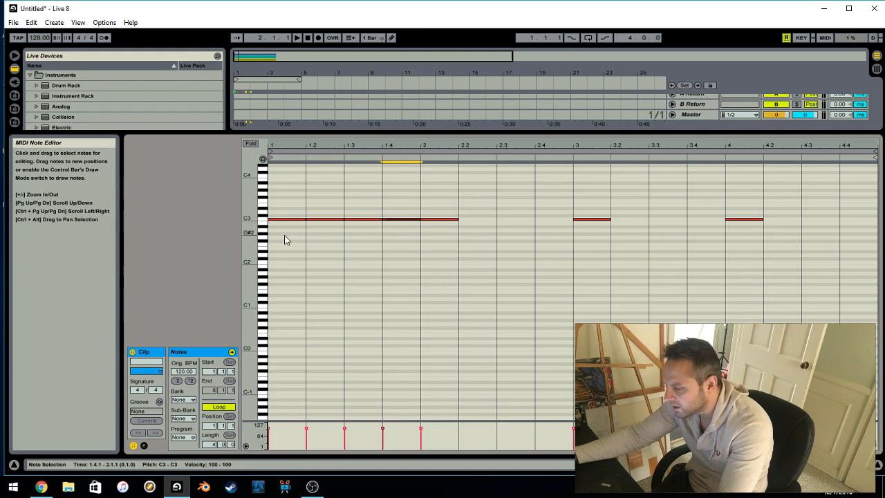
key("ctrl+d")
key("ctrl+d")
key("ctrl+d")
key("ctrl+d")
key("ctrl+d")
key("ctrl+d")
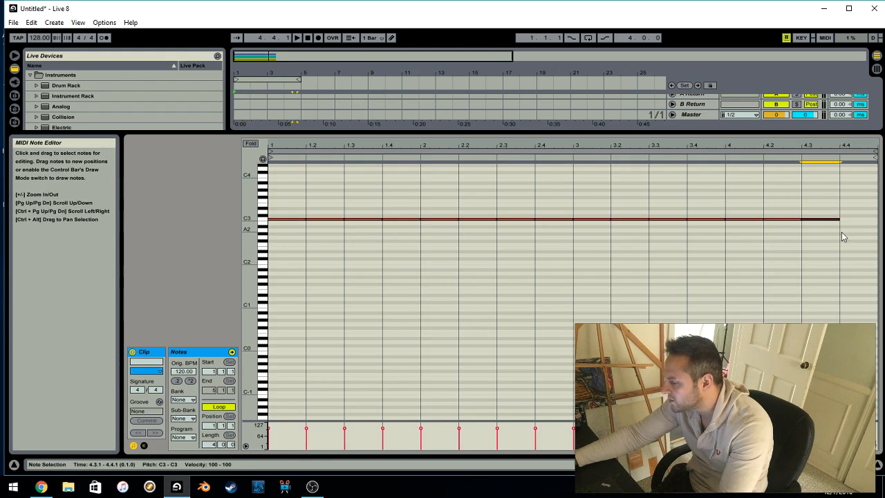
Check the 1/4 grid and examine the row of C3 notes up close with the first note selected
right_click(347, 187)
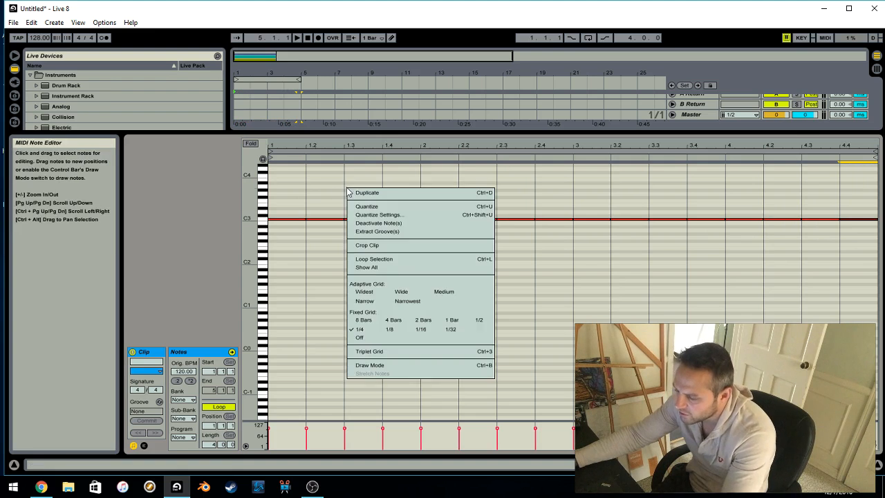
left_click(370, 327)
left_click(296, 221)
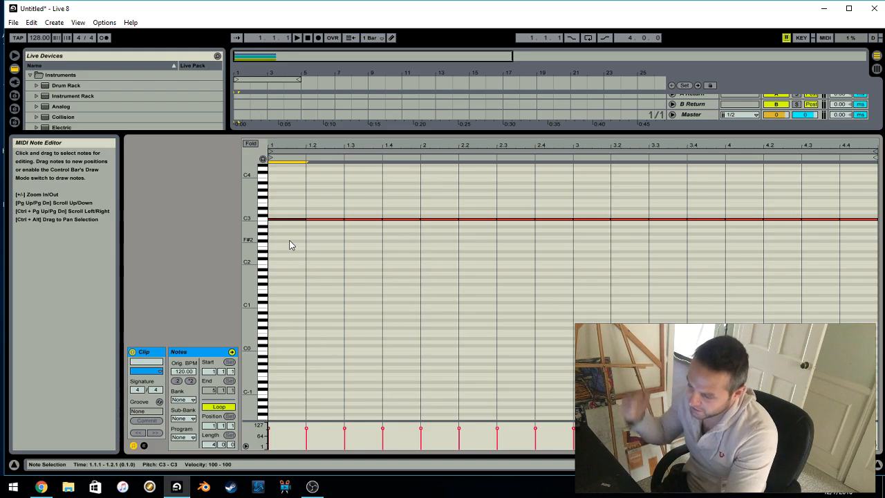
left_click_drag(251, 210, 300, 184)
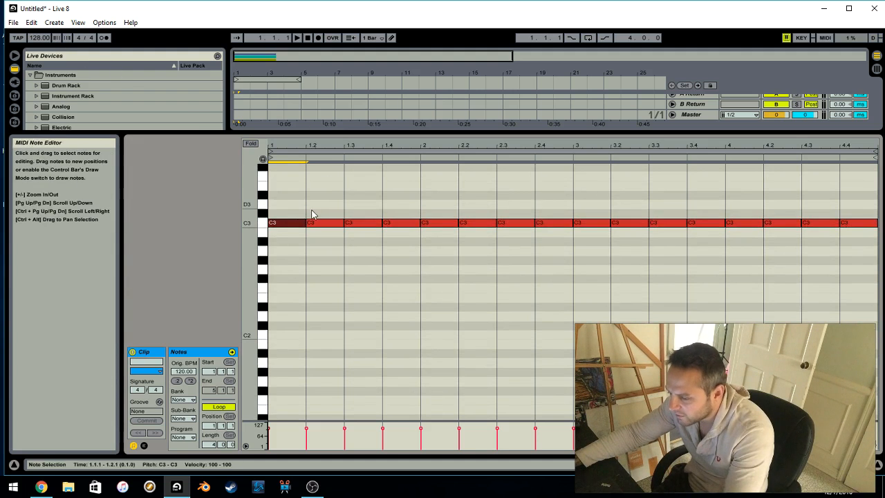
left_click_drag(249, 219, 274, 219)
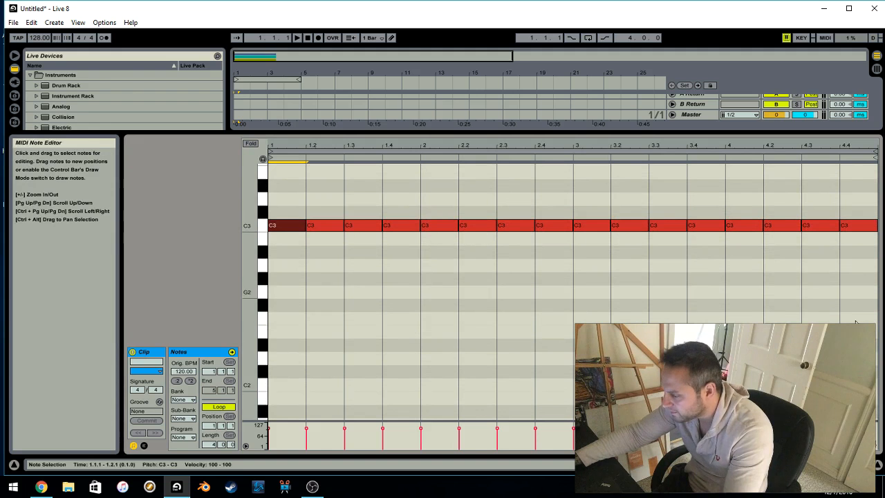
Hide the detail view, select the Mid Kick clip and unfold the Sub Kick track below it
left_click(879, 468)
left_click(879, 468)
left_click(879, 467)
left_click(879, 468)
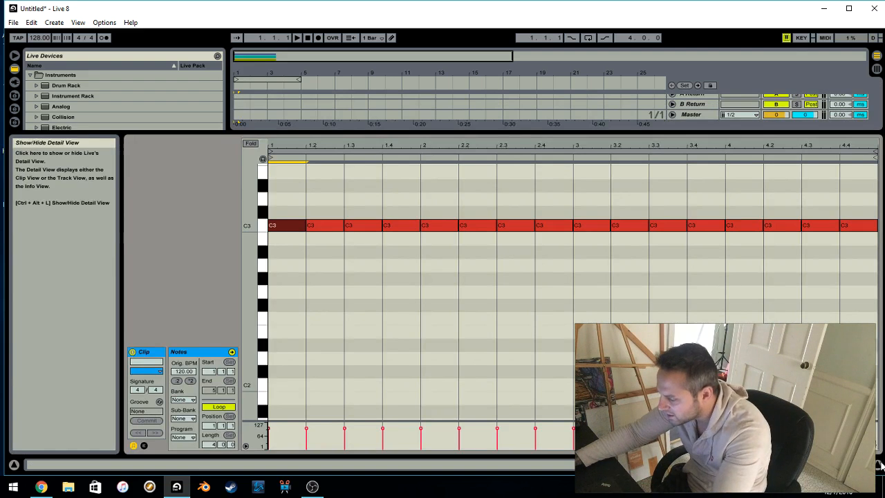
left_click(879, 468)
left_click(267, 121)
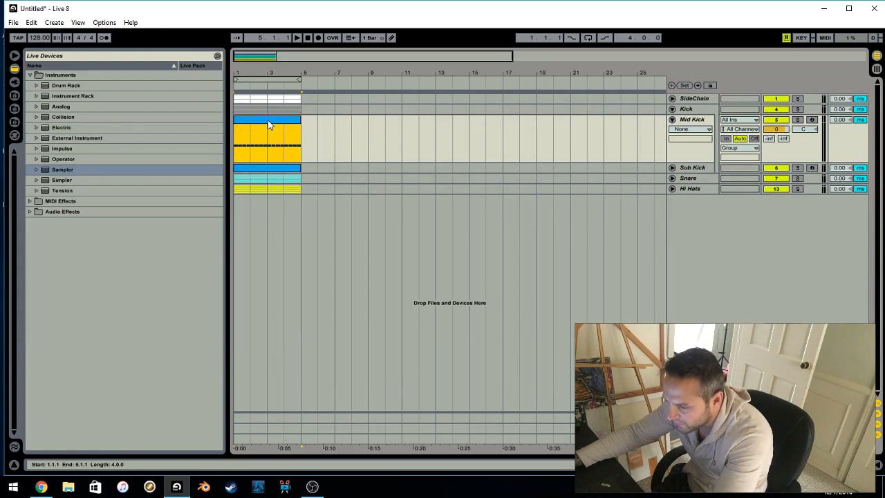
left_click(673, 167)
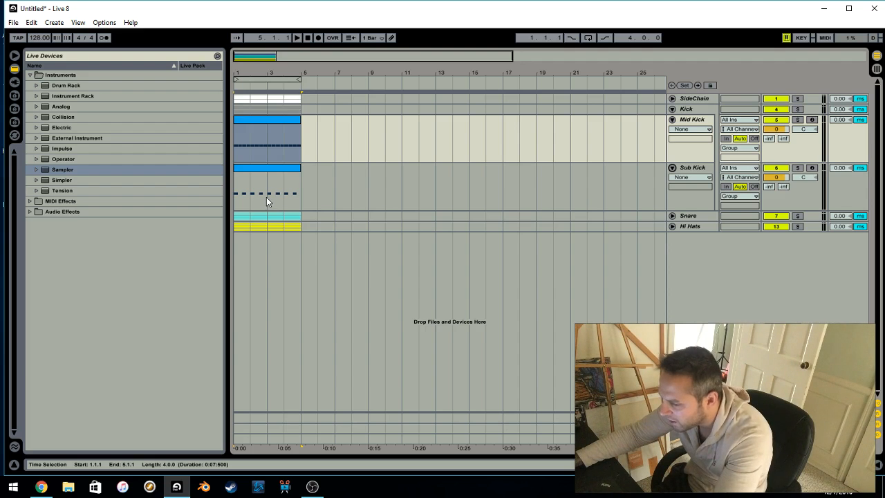
Select the Mid Kick clip and show the empty Sampler on the Mid Kick track
left_click(269, 124)
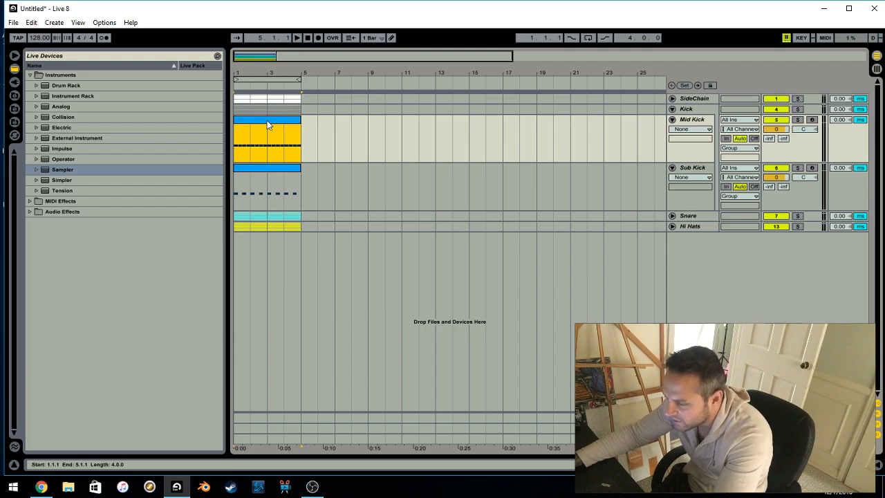
left_click(694, 120)
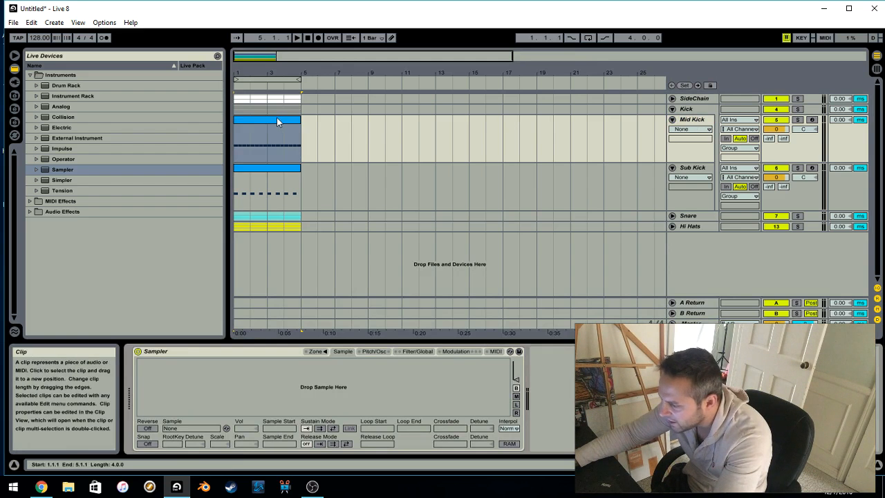
left_click(692, 120)
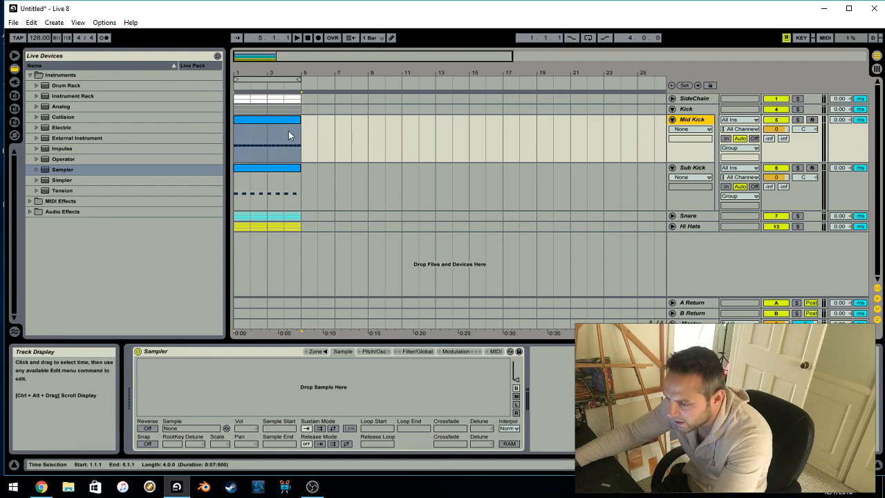
left_click(272, 125)
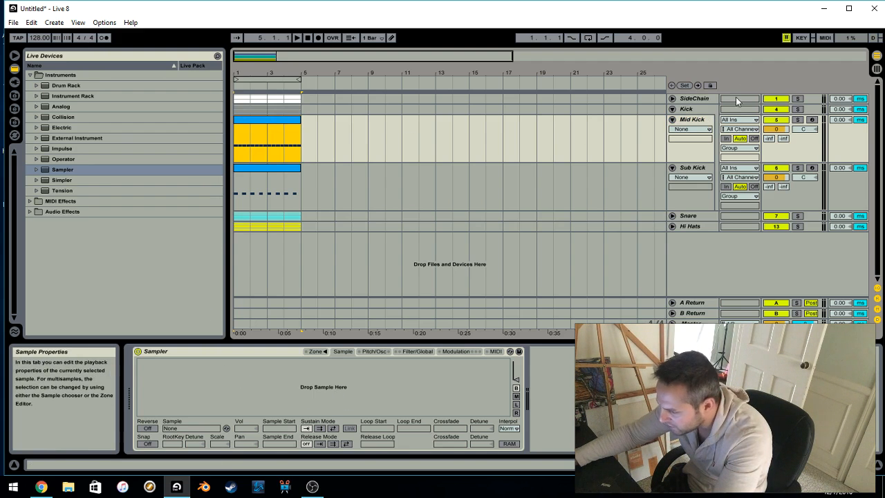
left_click(692, 119)
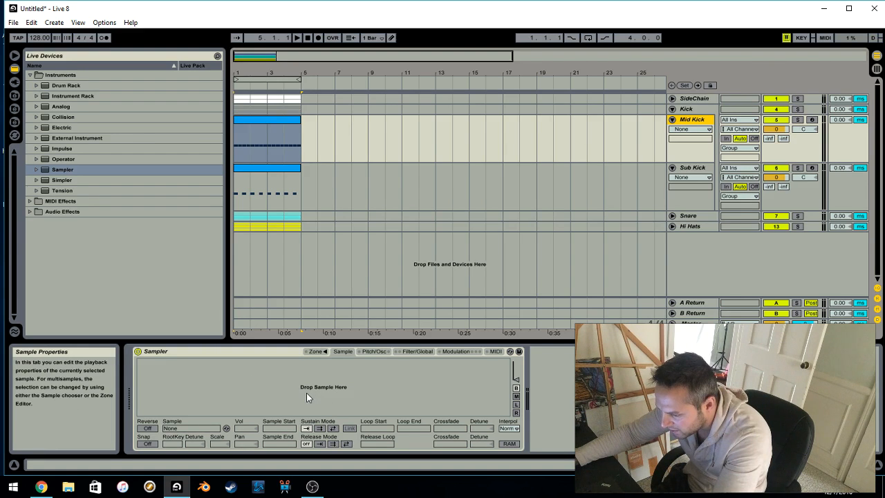
Open the first file browser and collapse the expanded sample pack folders in DAW - Samples
left_click(15, 97)
left_click(43, 118)
left_click(36, 97)
scroll(57, 140, "up", 10)
left_click(30, 153)
scroll(50, 152, "up", 4)
left_click(30, 138)
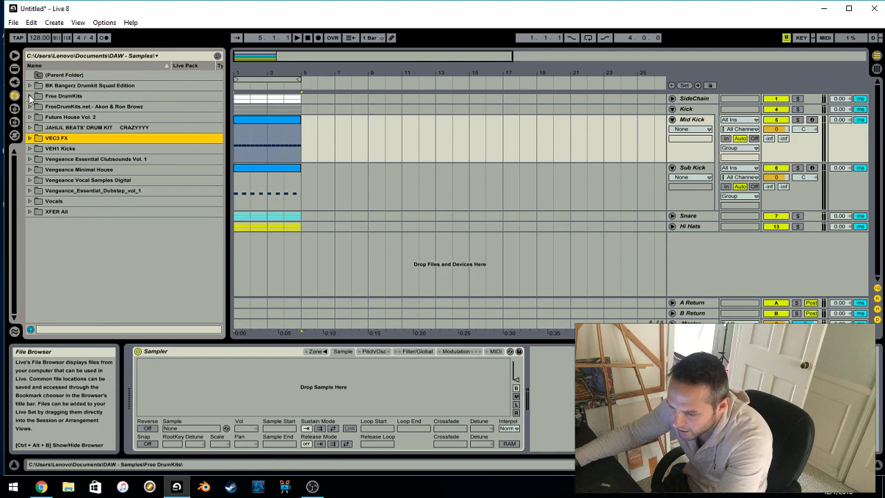
left_click(61, 56)
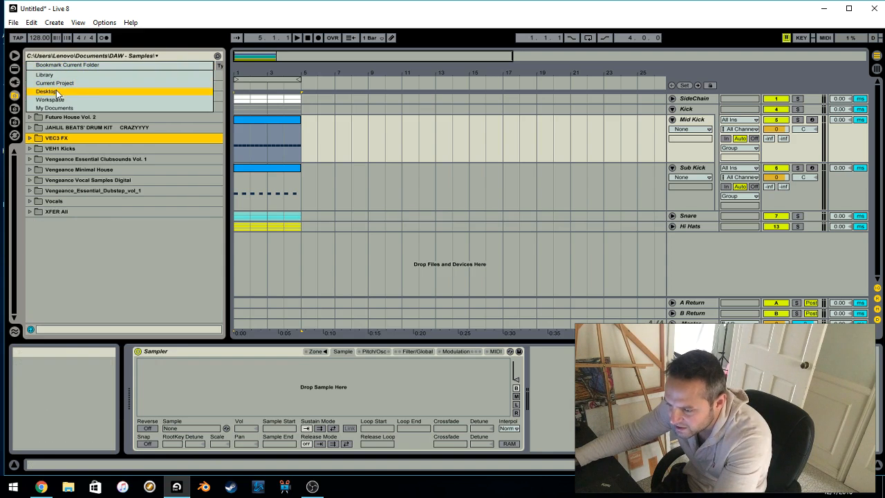
left_click(59, 91)
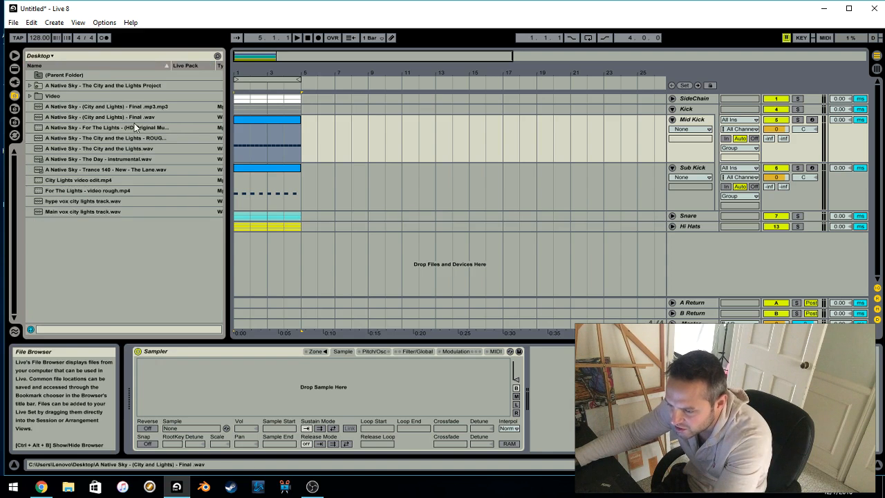
left_click(43, 56)
left_click(56, 92)
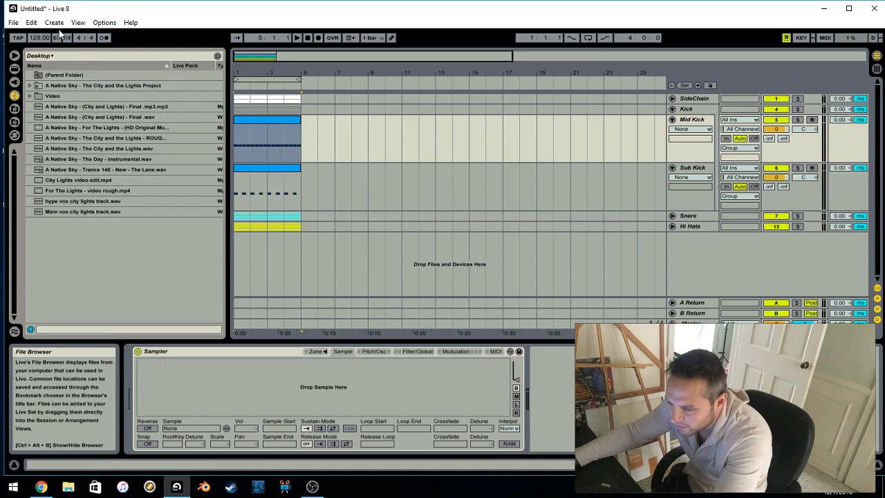
Browse to the DAW - Samples folder inside My Documents
left_click(40, 56)
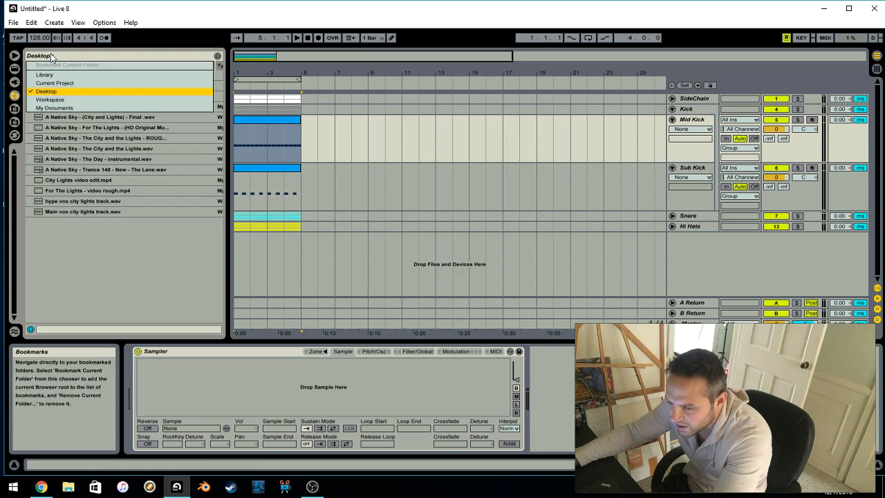
left_click(56, 109)
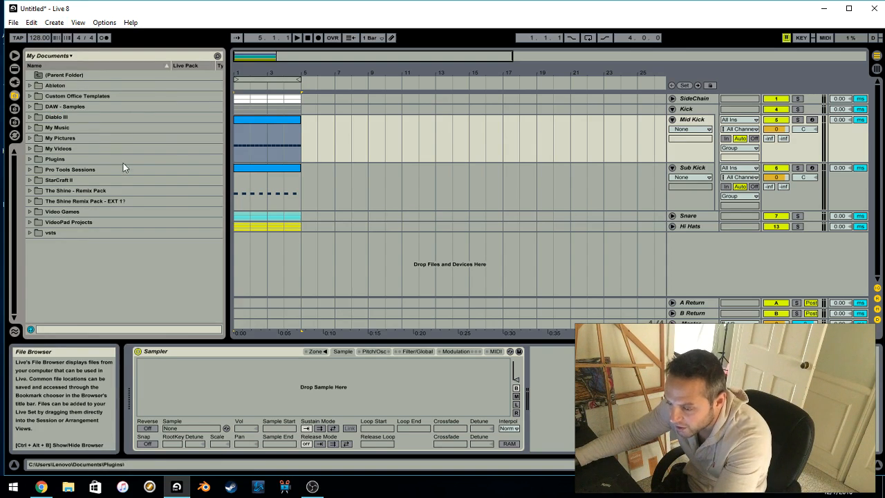
double_click(80, 109)
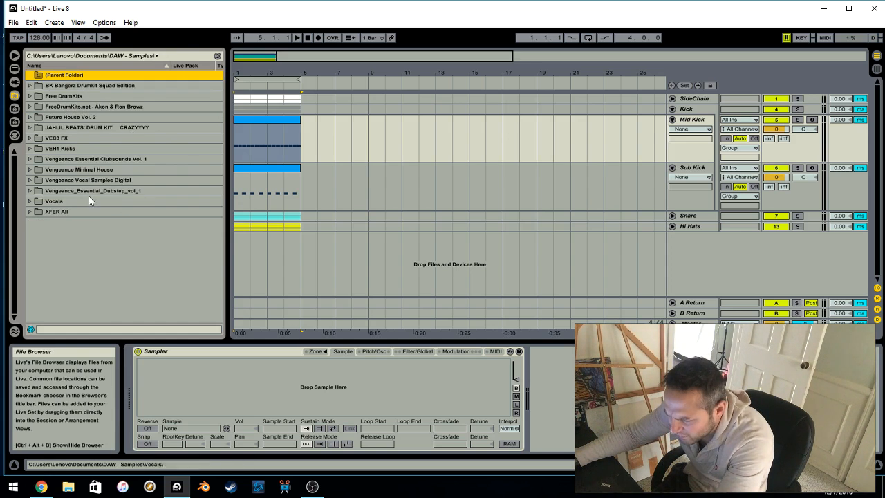
Expand Vengeance Essential Clubsounds Vol. 1, its VEC1 Bassdrums folder and the VEC1 Trancy folder to list the kick samples
left_click(107, 159)
left_click(30, 159)
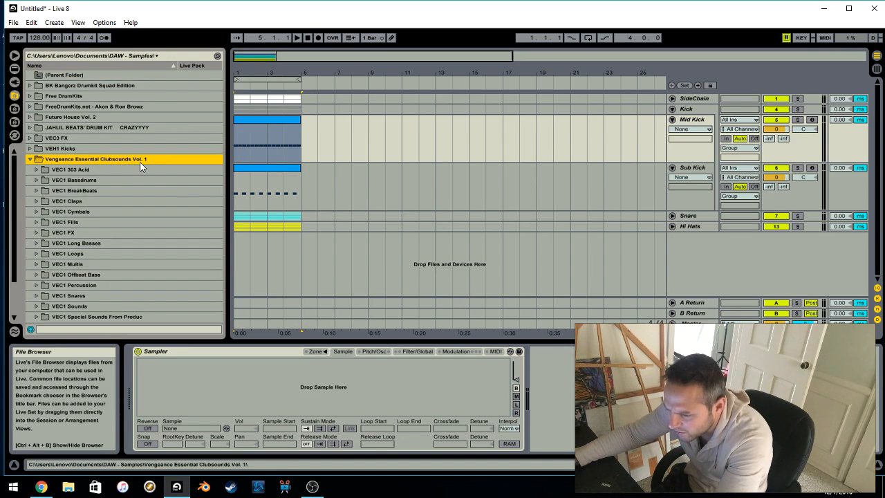
left_click(84, 180)
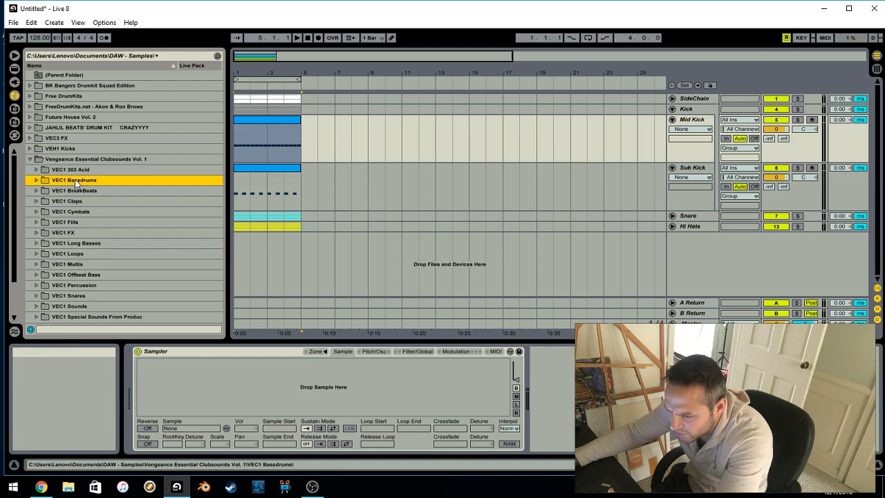
left_click(36, 180)
scroll(79, 235, "down", 1)
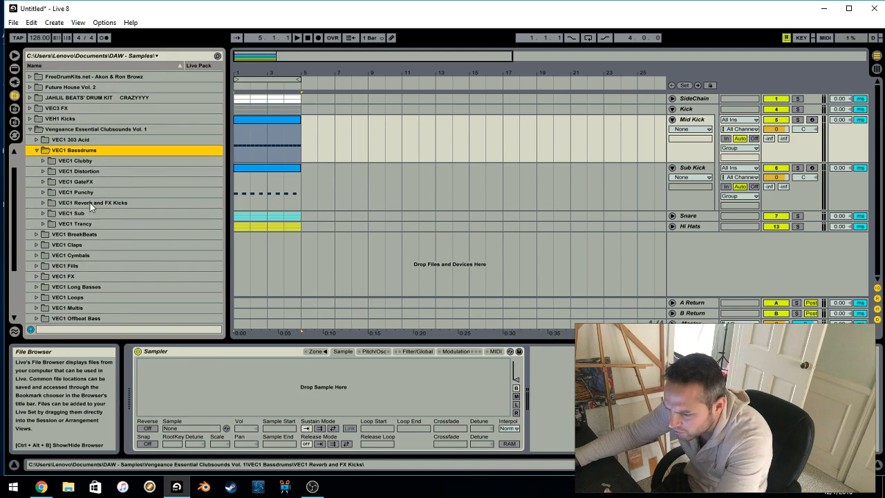
left_click(74, 224)
left_click(42, 223)
scroll(99, 237, "down", 3)
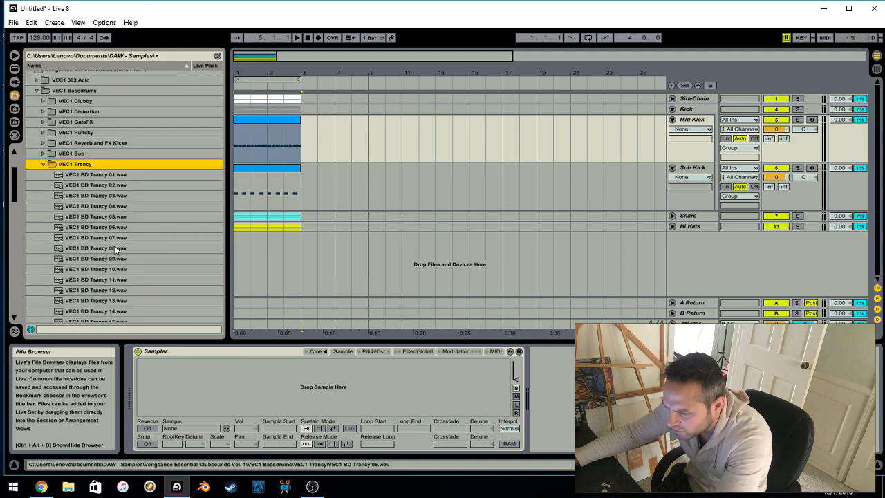
Audition several VEC1 BD Trancy kick samples, including 07, 01, 05, 10 and 09
left_click(92, 209)
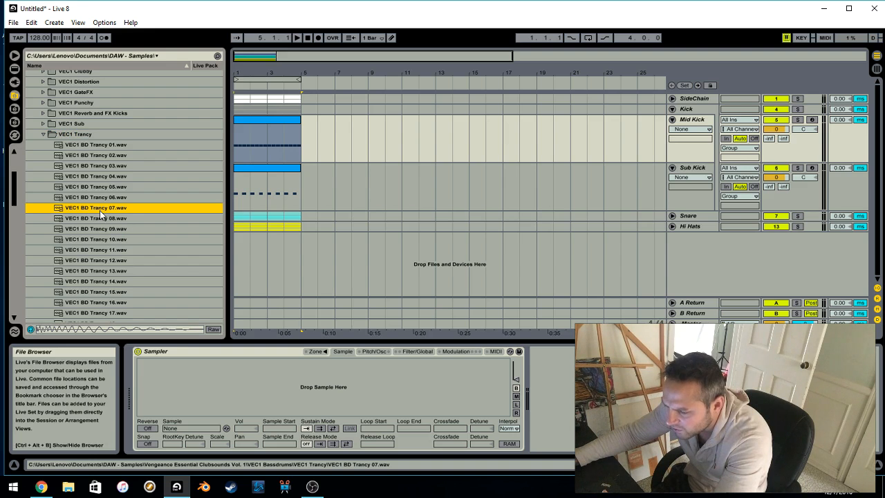
left_click(107, 156)
left_click(108, 144)
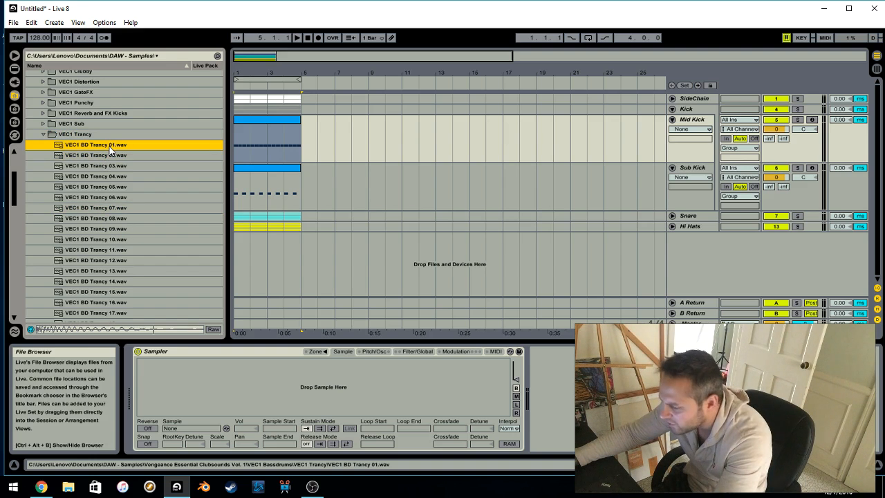
left_click(99, 188)
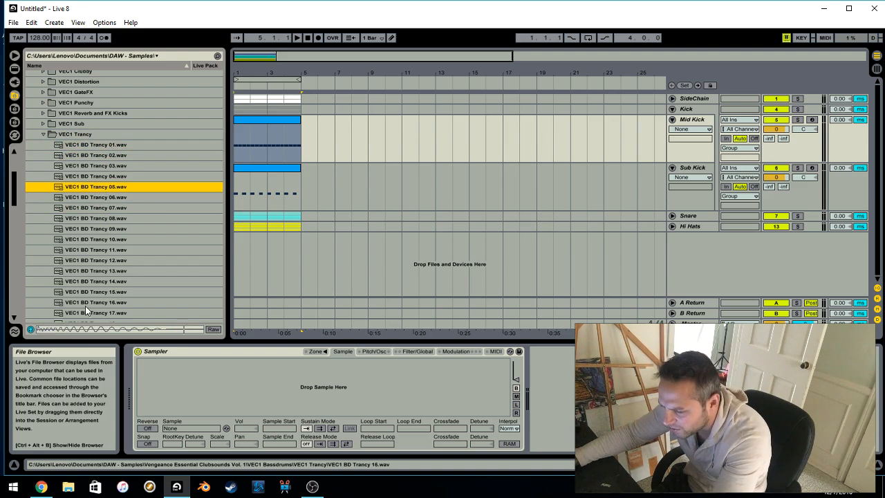
left_click_drag(805, 325, 805, 287)
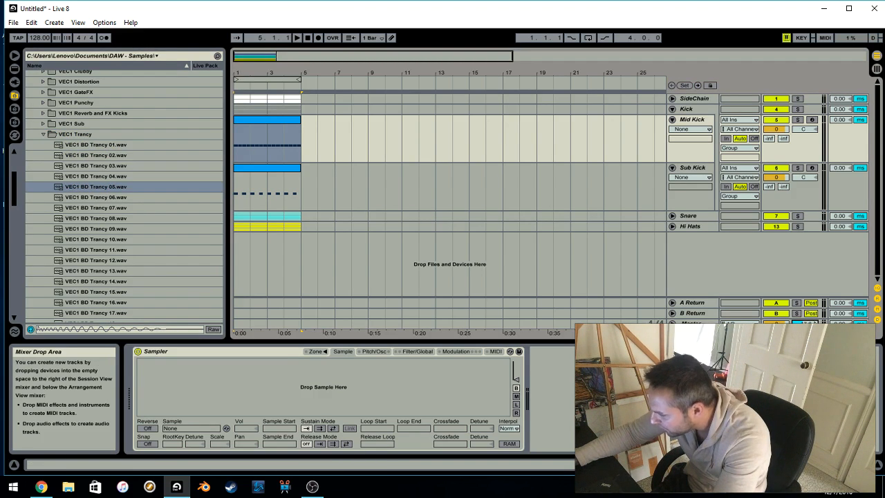
left_click(140, 279)
left_click(92, 262)
left_click(99, 241)
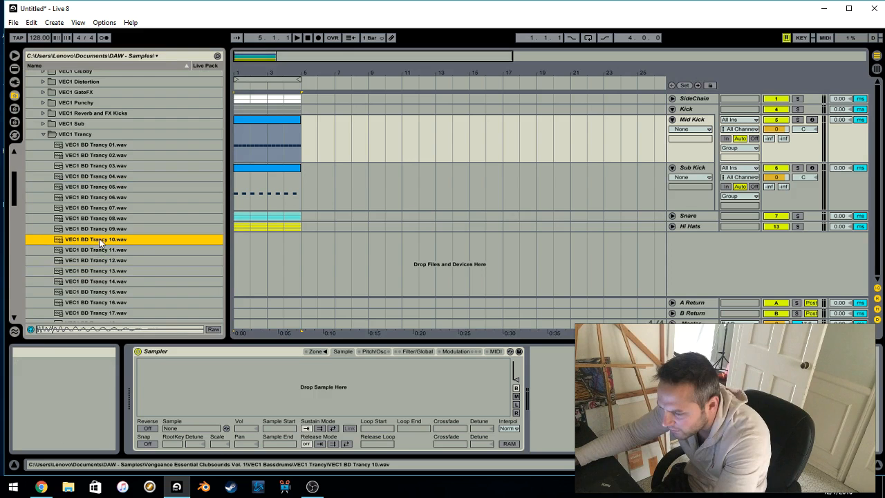
left_click(101, 230)
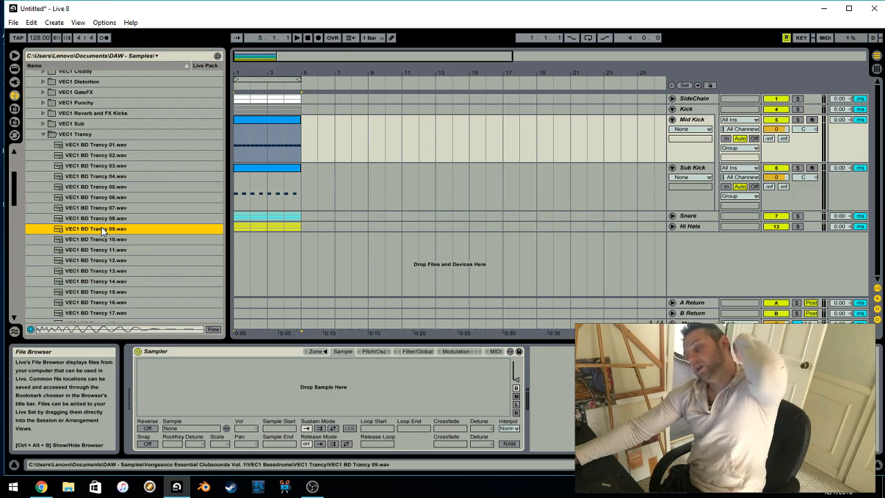
left_click_drag(806, 323, 806, 287)
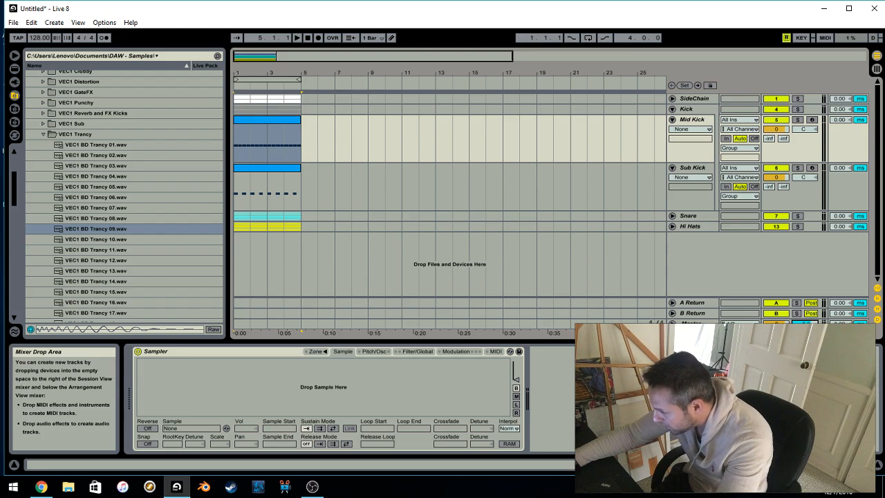
Audition further VEC1 BD Trancy kicks between 11 and 16
left_click(105, 251)
left_click(103, 268)
left_click(102, 280)
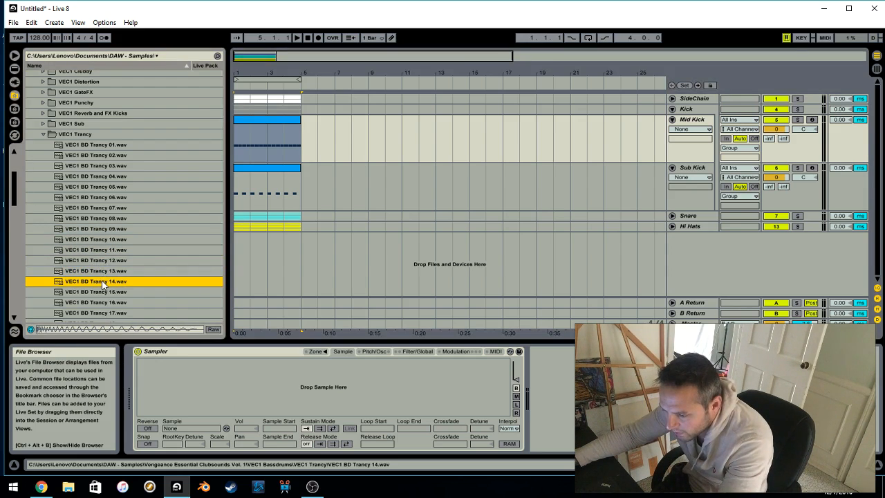
scroll(102, 280, "down", 3)
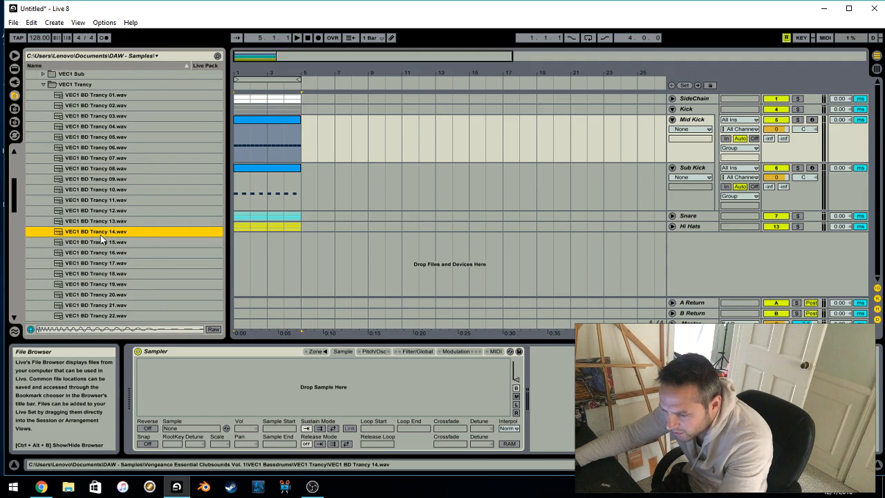
left_click(100, 243)
left_click(100, 251)
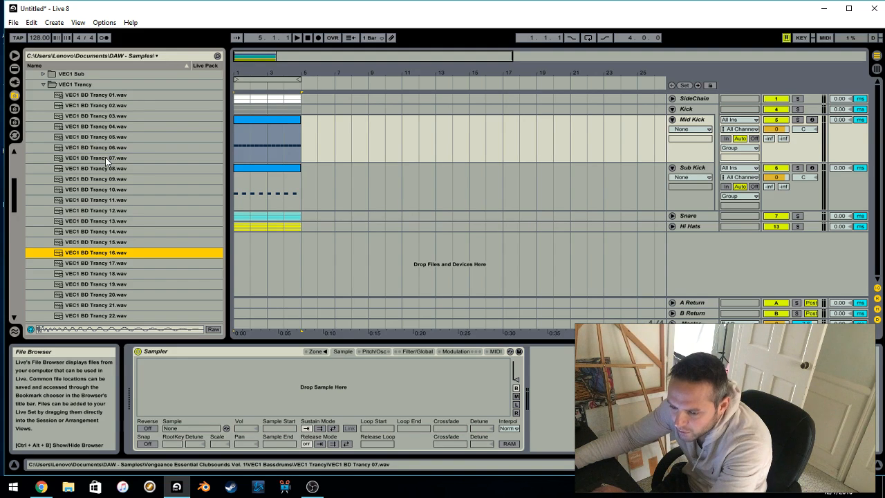
scroll(80, 200, "down", 2)
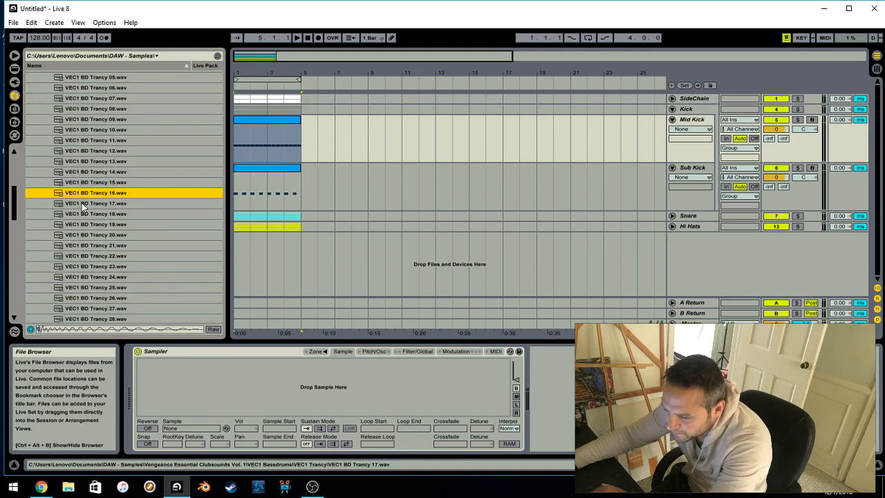
Preview VEC1 BD Trancy 17.wav and load it into the Mid Kick track's Sampler
left_click(90, 207)
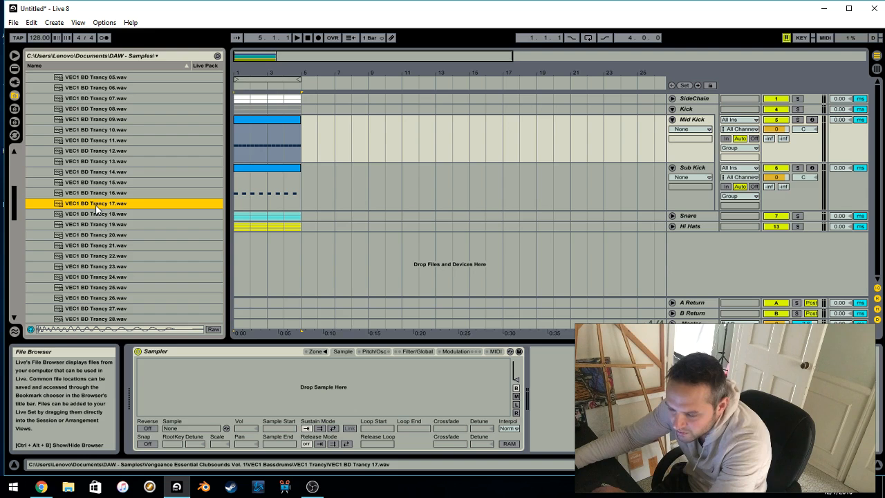
left_click_drag(97, 208, 119, 206)
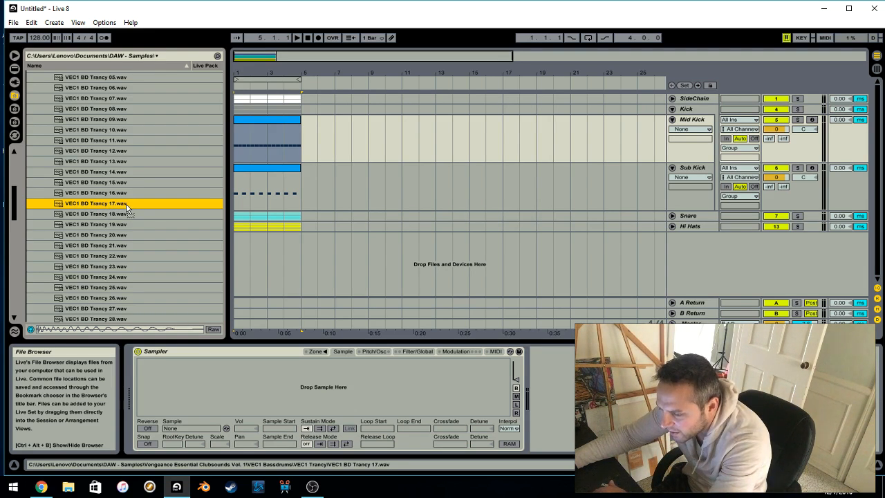
left_click_drag(175, 233, 312, 390)
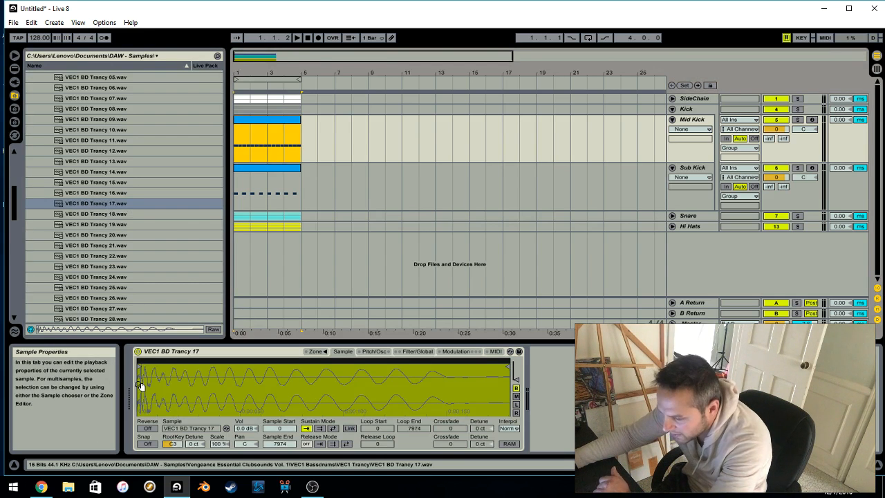
Play the arrangement from 1.1.1 and check the Mid Kick level in the Session View mixer before returning to the arrangement
left_click(308, 38)
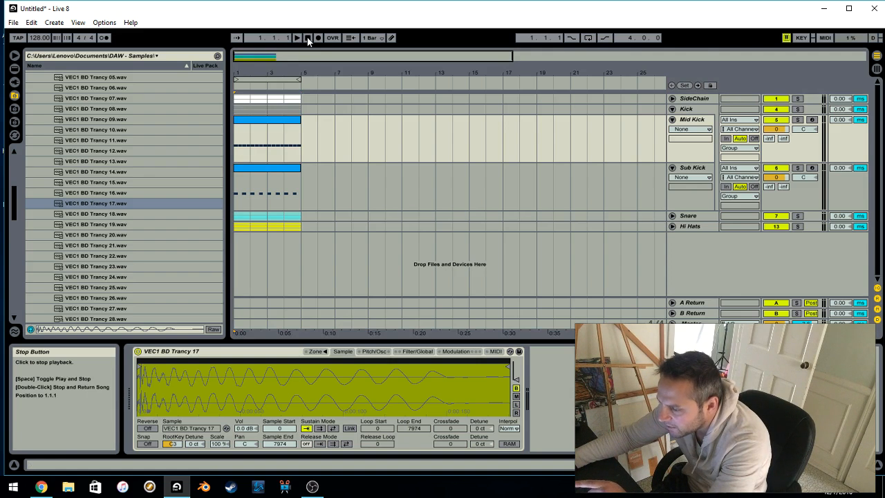
left_click(296, 38)
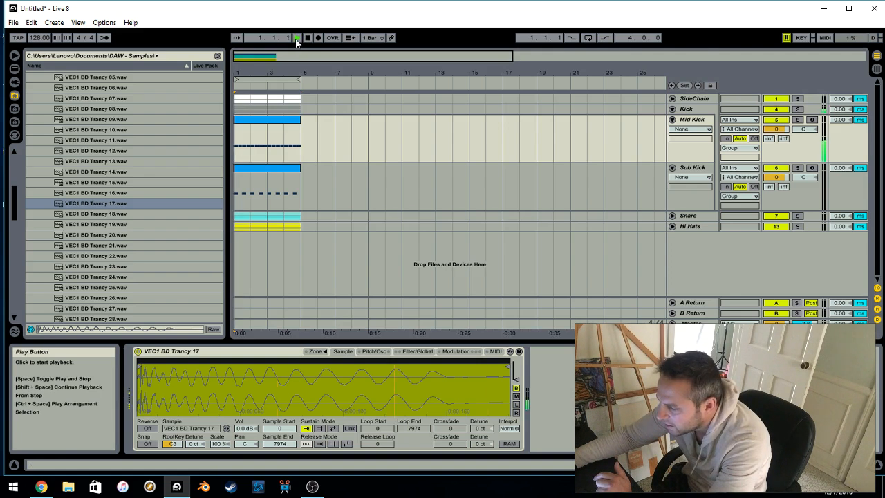
left_click(700, 120)
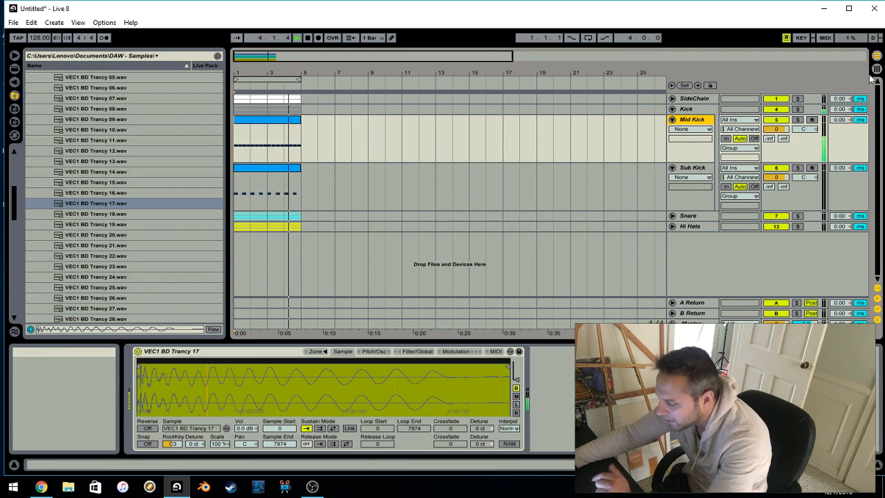
key("Tab")
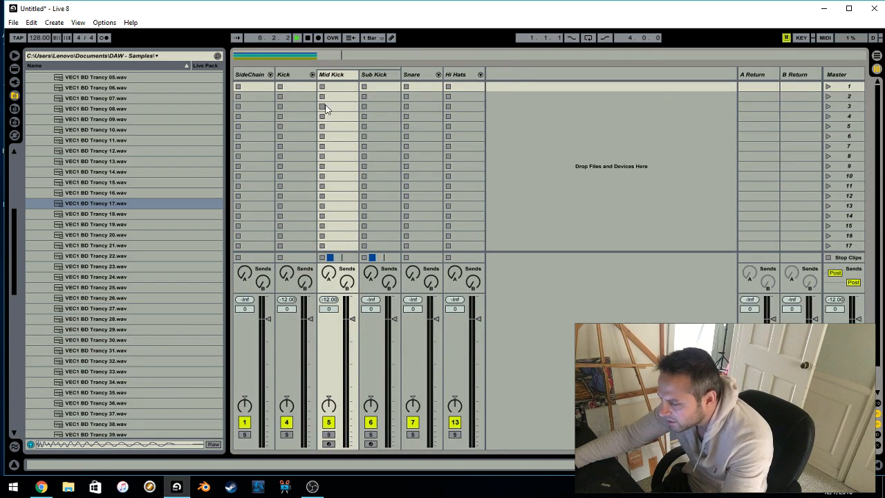
key("Tab")
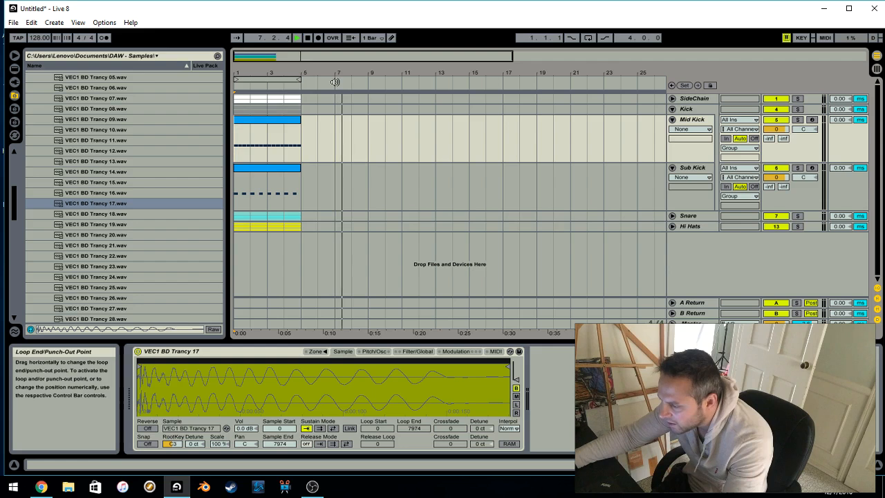
Loop the four bars from 1.1.1, play them and check the Mid Kick level in the Session View mixer before returning to the arrangement
left_click(256, 78)
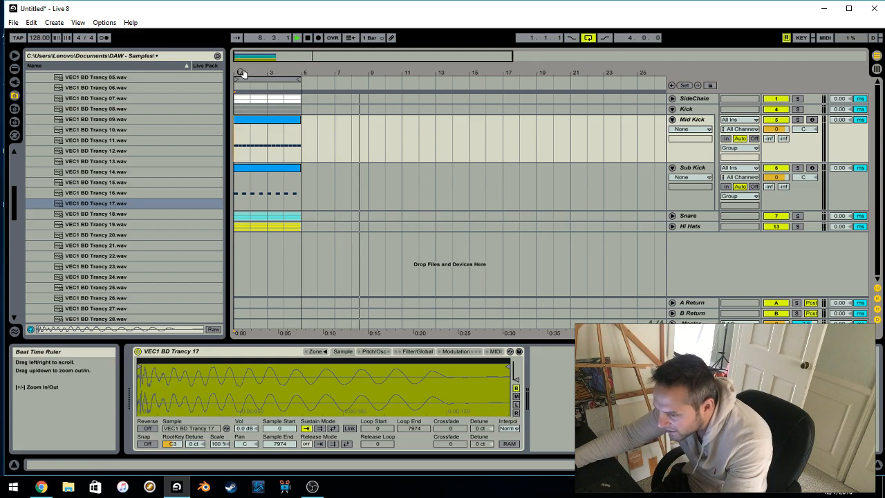
left_click(308, 37)
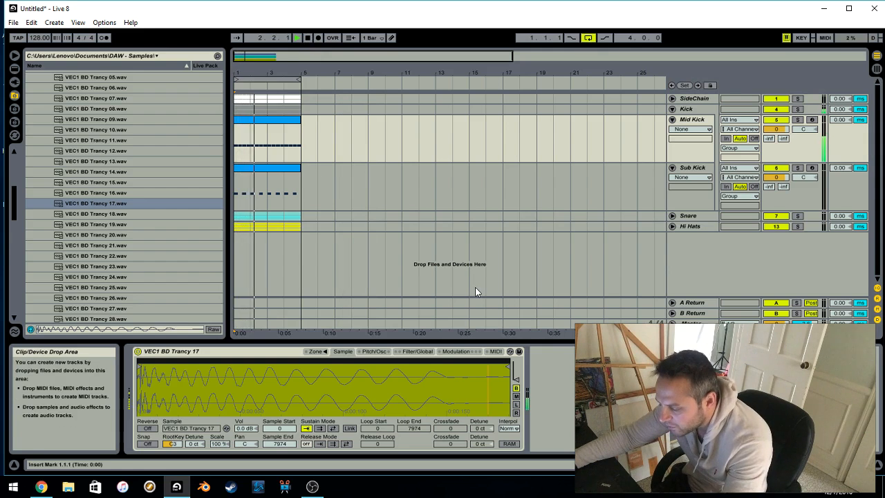
key("Tab")
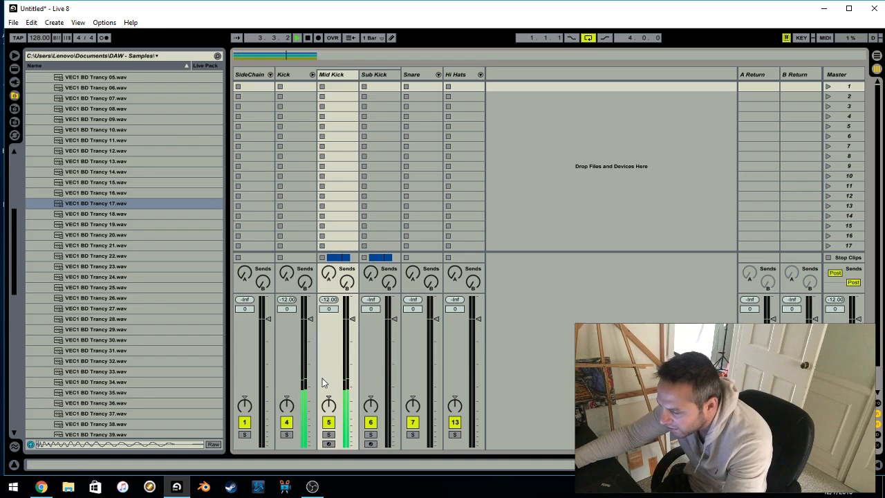
left_click(339, 76)
key("Tab")
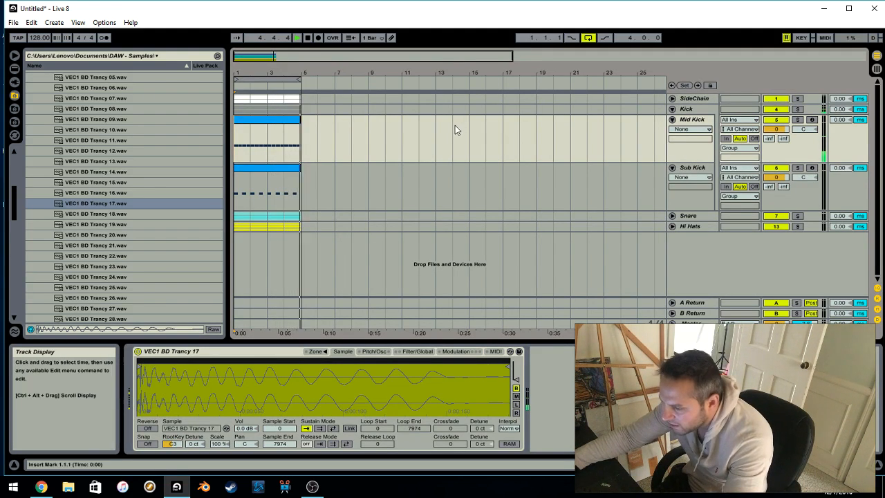
Open the Mid Kick MIDI clip in the note editor and set the song tempo to 140 BPM
double_click(266, 130)
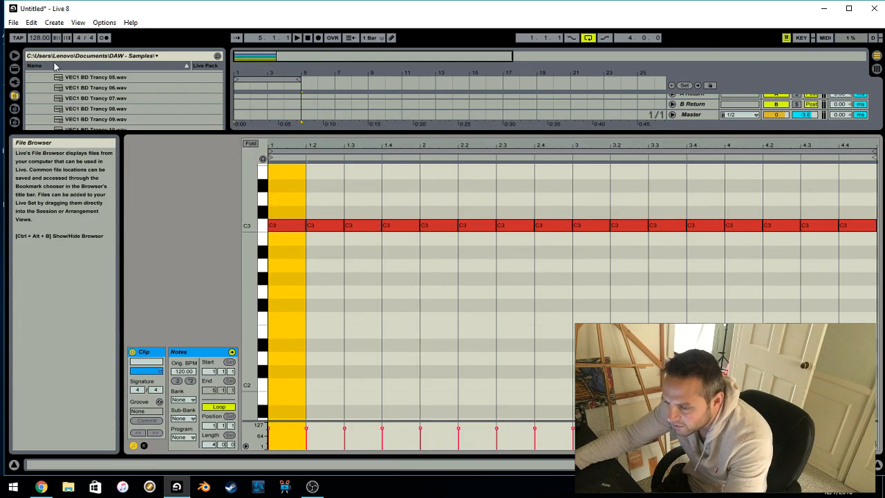
left_click_drag(34, 38, 34, 30)
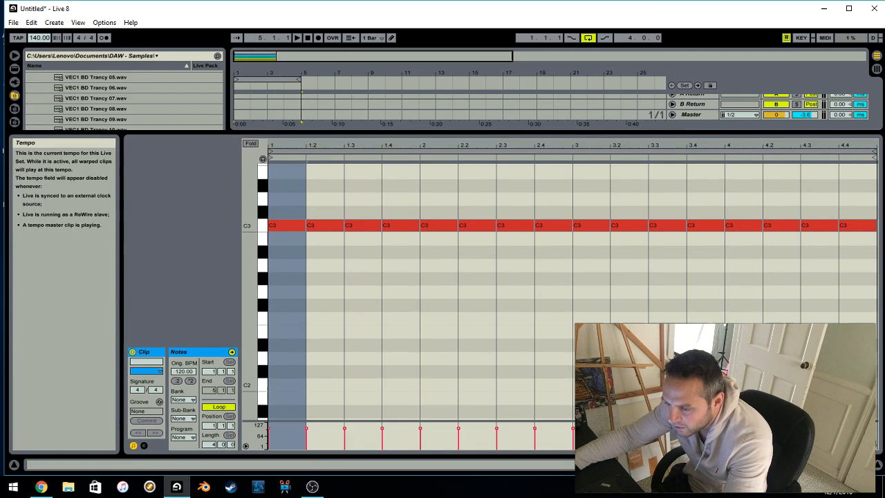
Set the note grid to 1/8 and delete every Mid Kick C3 note after the first one
right_click(364, 200)
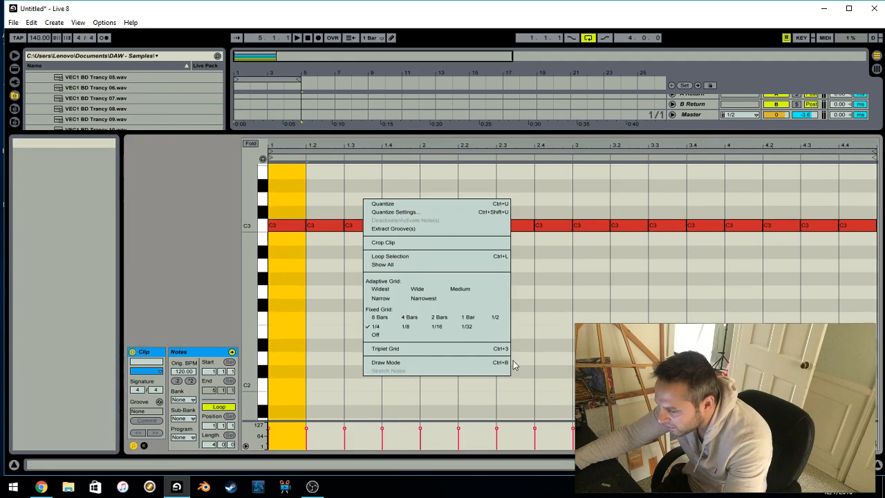
left_click(411, 328)
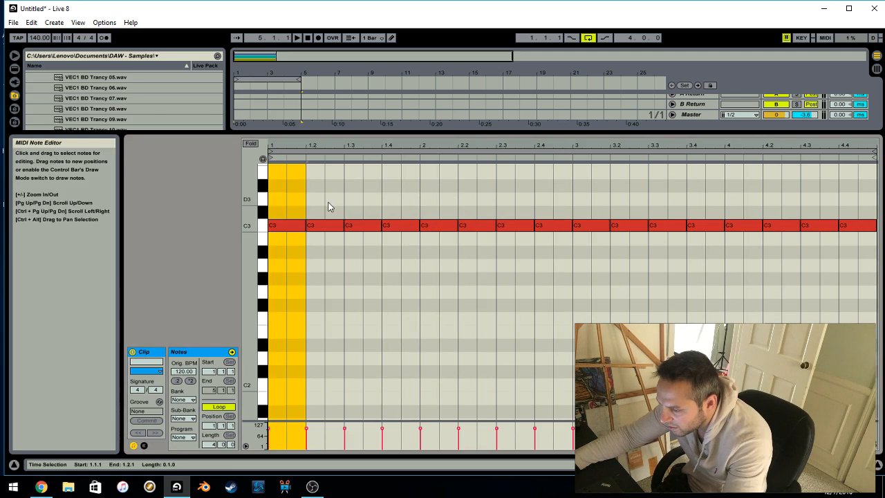
left_click_drag(328, 206, 873, 234)
key("Delete")
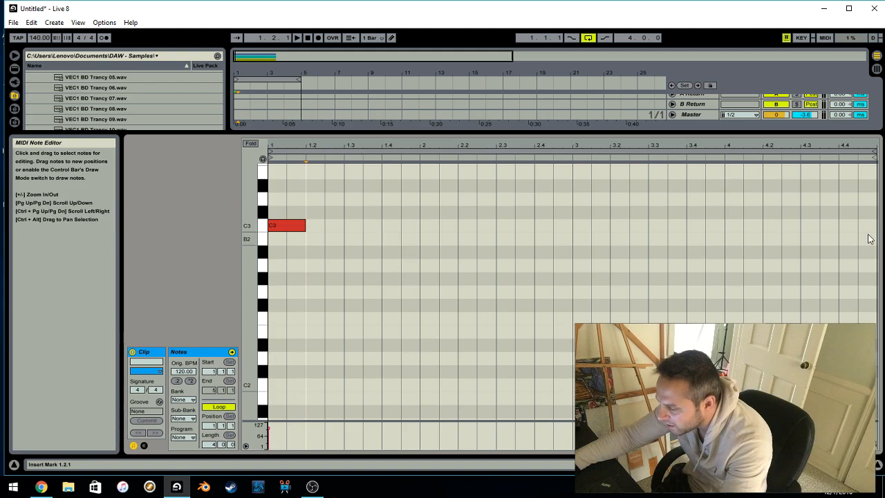
Duplicate the opening one-bar section with its C3 note so a kick starts bars 2, 3 and 4
left_click_drag(415, 253, 269, 161)
key("ctrl+d")
key("ctrl+d")
key("ctrl+d")
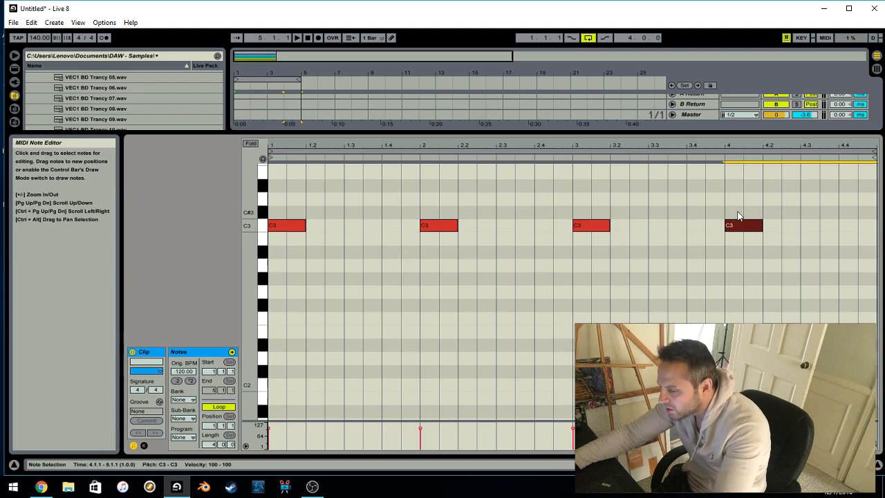
Set the note grid to 1/16, play the clip and add short C3 notes at 1.2.3 and 1.3.3
left_click_drag(286, 193, 416, 258)
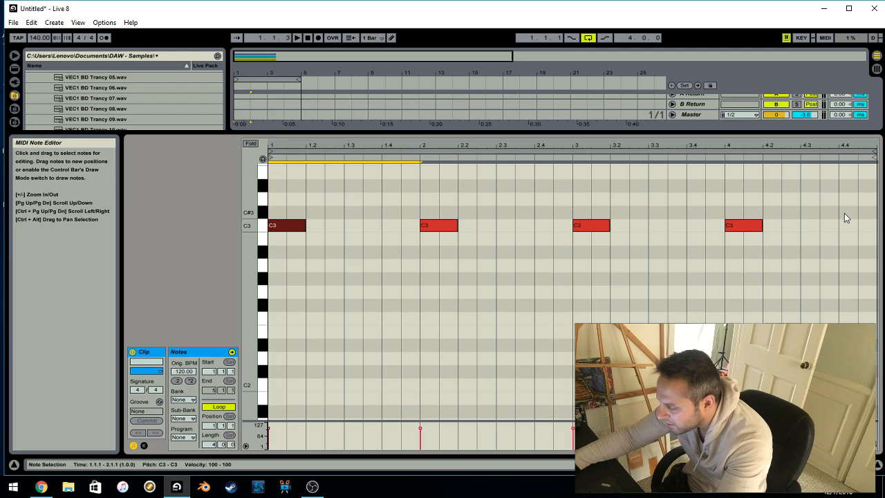
right_click(340, 219)
left_click(413, 360)
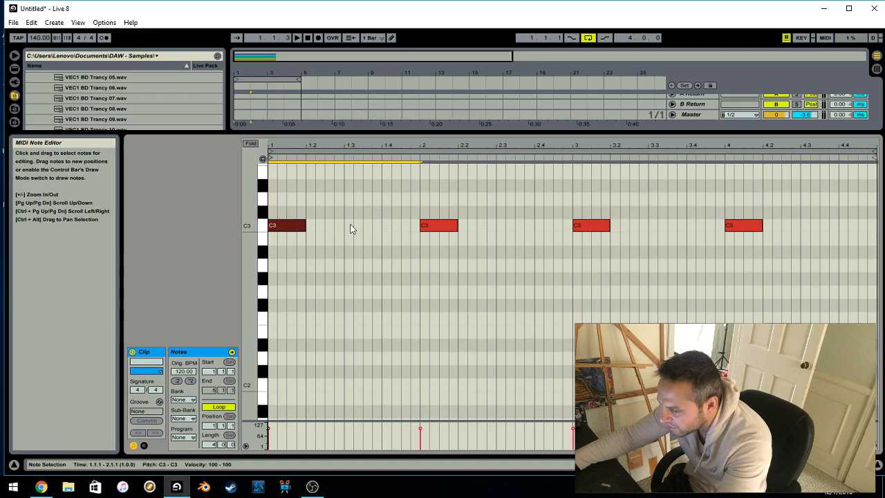
key("space")
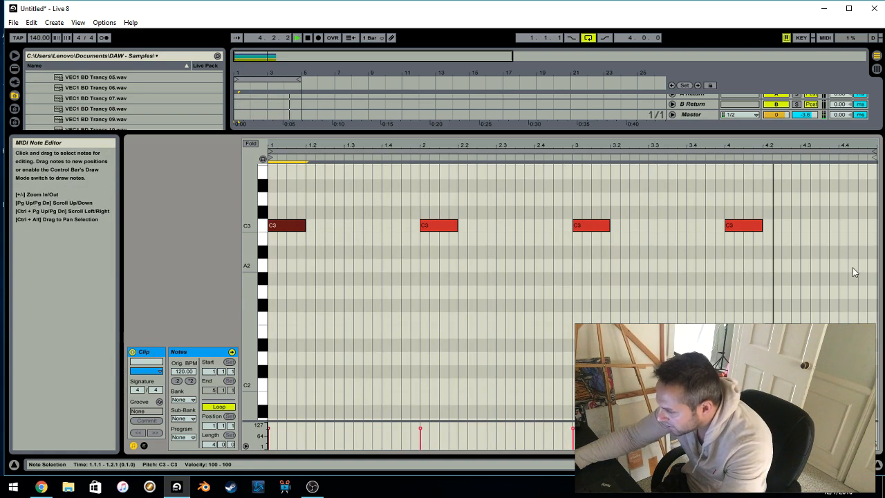
double_click(329, 227)
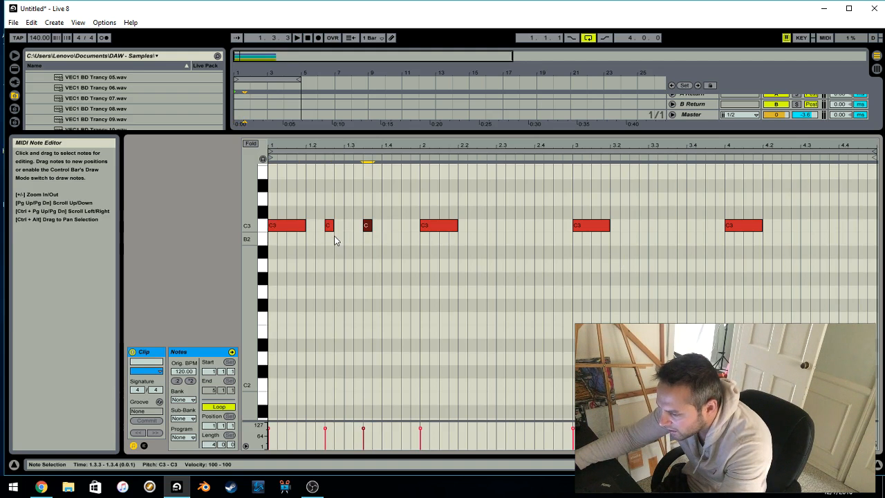
Switch the note grid to 1/4 for comparison and return it to 1/16
right_click(343, 205)
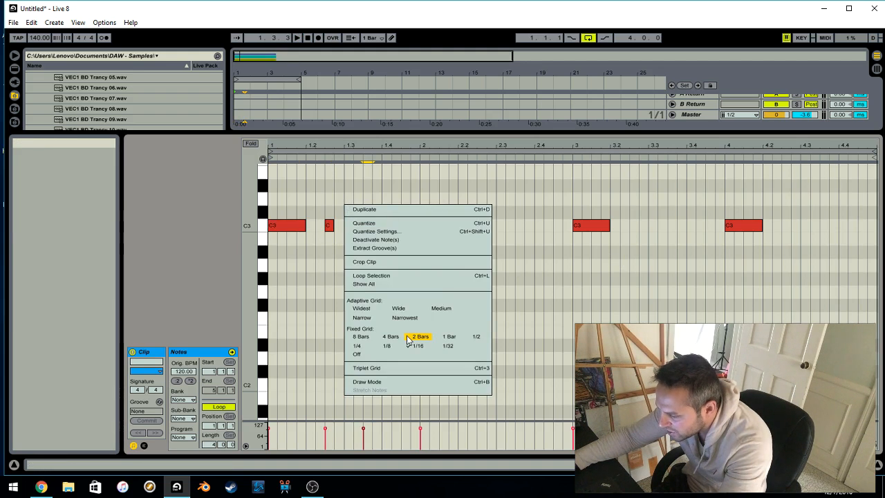
left_click(370, 350)
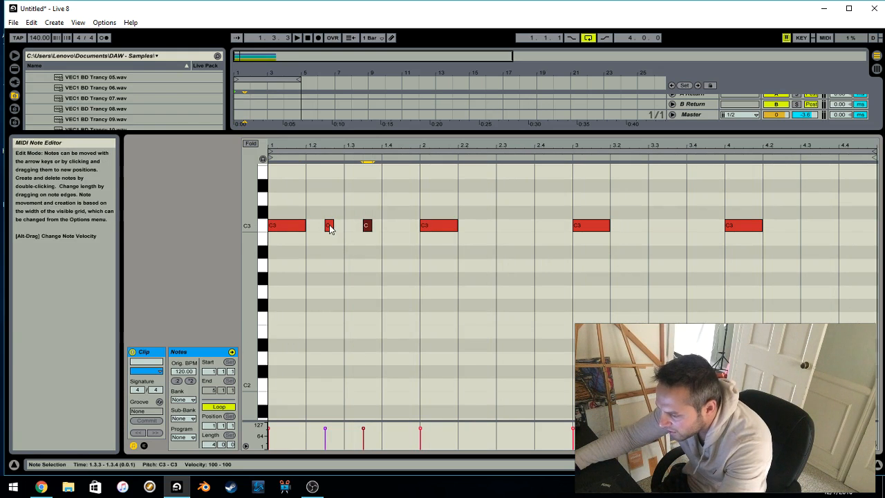
right_click(345, 195)
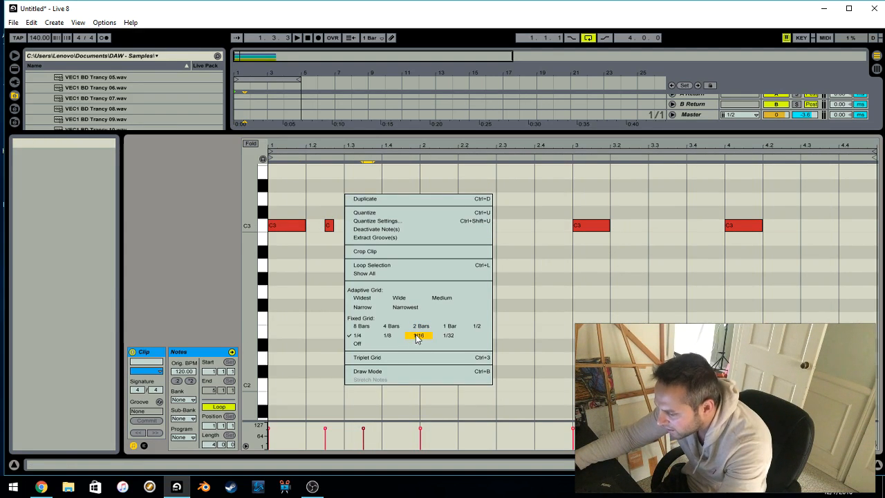
left_click(395, 336)
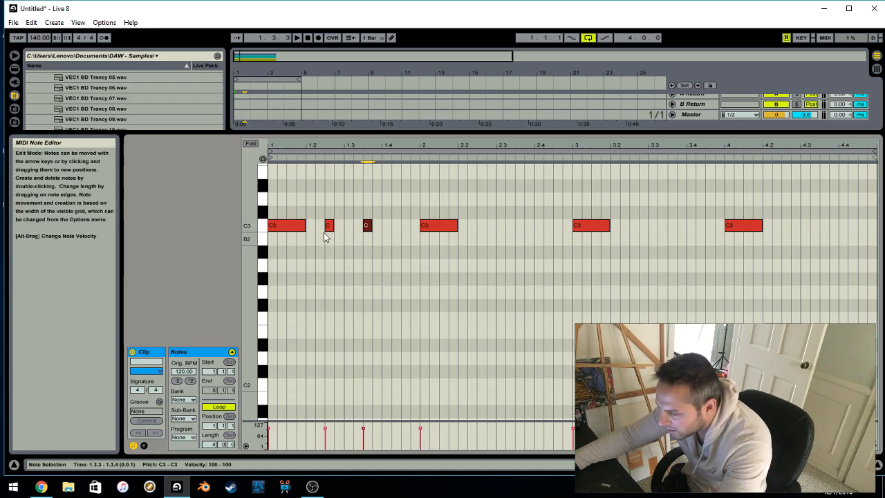
right_click(346, 223)
left_click(411, 347)
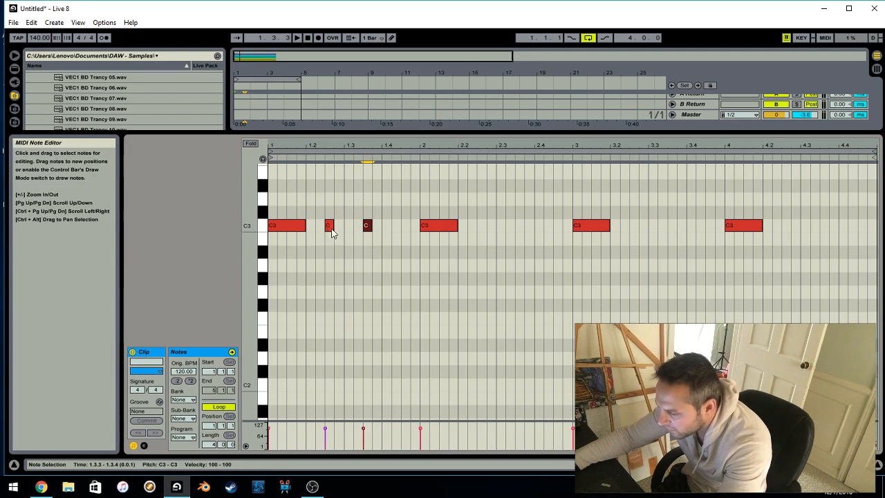
Play the clip, remove the short C3 note at 1.3.3 and add one at 3.2.3
key("space")
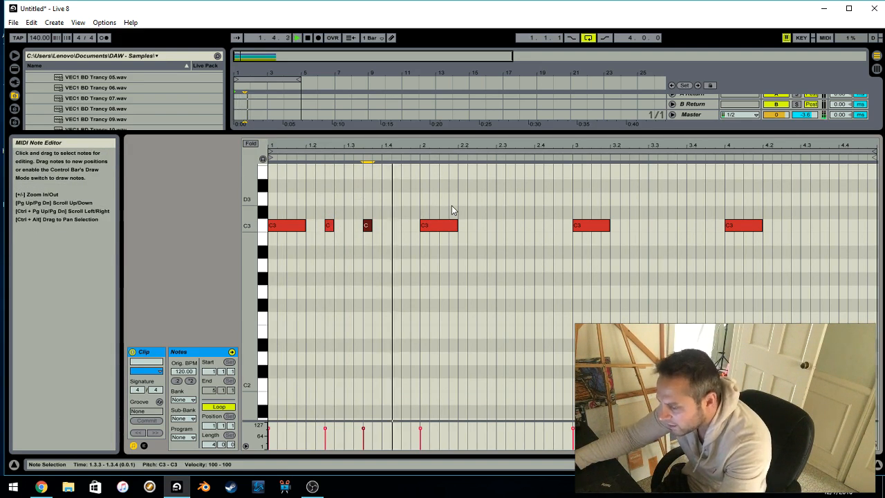
double_click(366, 226)
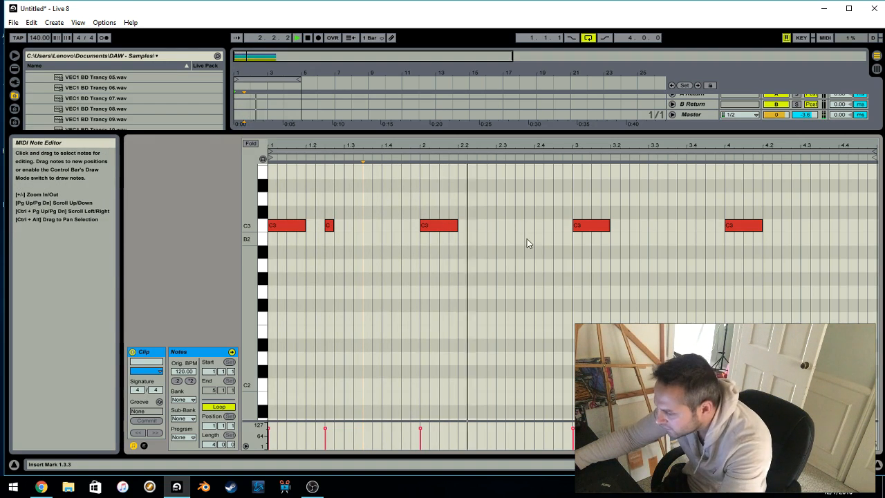
double_click(635, 227)
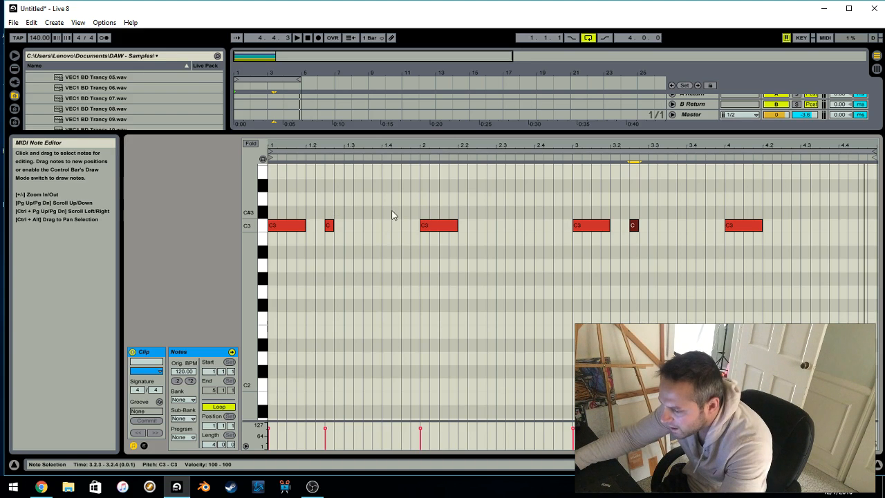
Set the note grid to 1/32, add two very short C3 notes just before 2.1.1 and play the clip
right_click(402, 225)
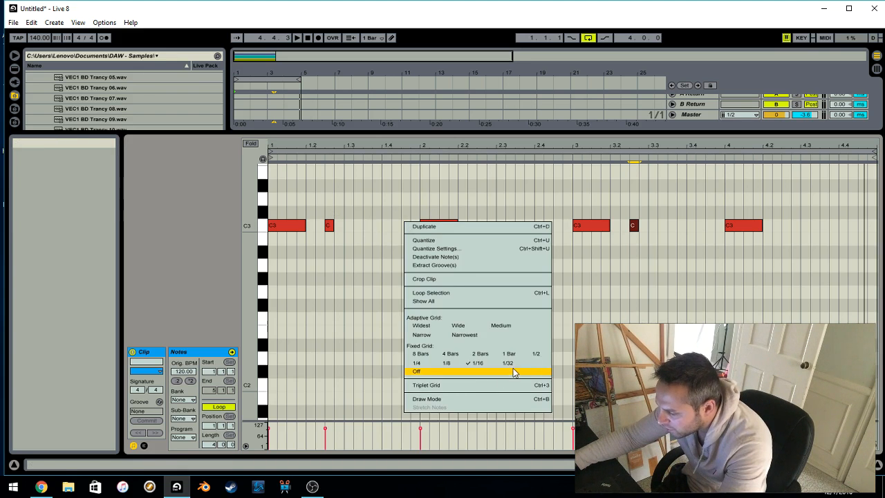
left_click(514, 372)
double_click(413, 230)
double_click(418, 229)
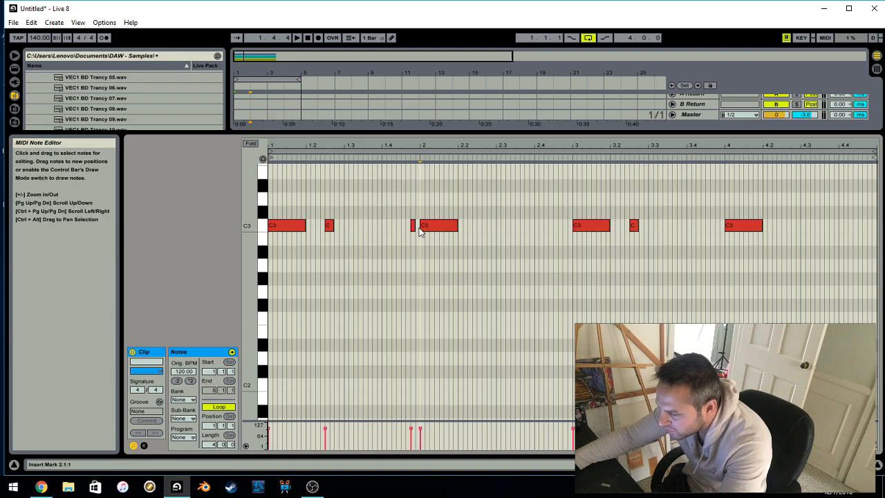
key("space")
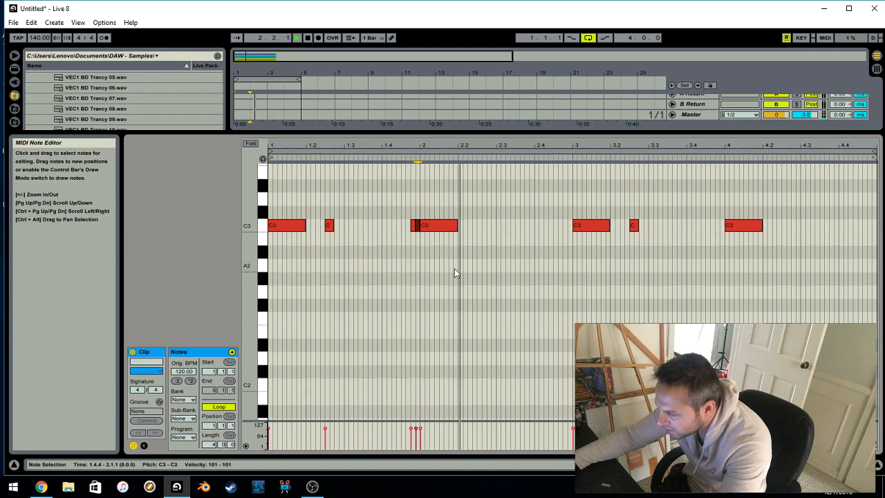
Delete the two very short C3 notes just before 2.1.1
right_click(459, 210)
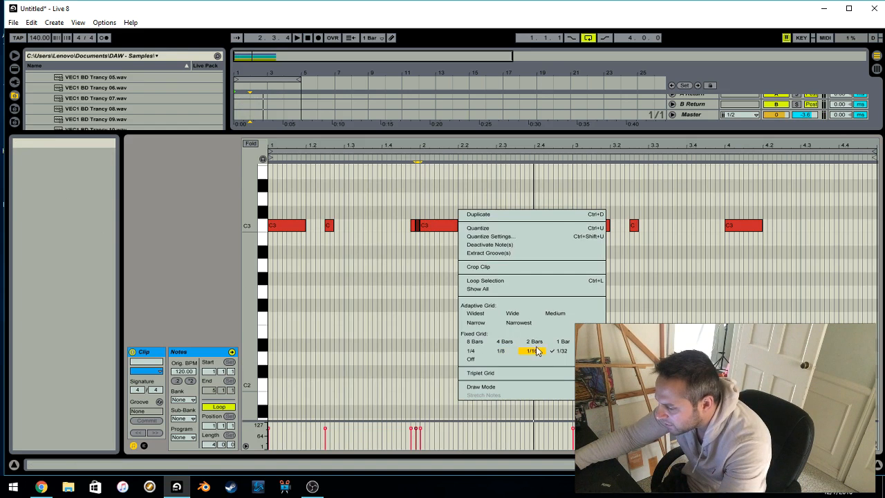
left_click(415, 226)
key("Delete")
scroll(373, 258, "up", 2)
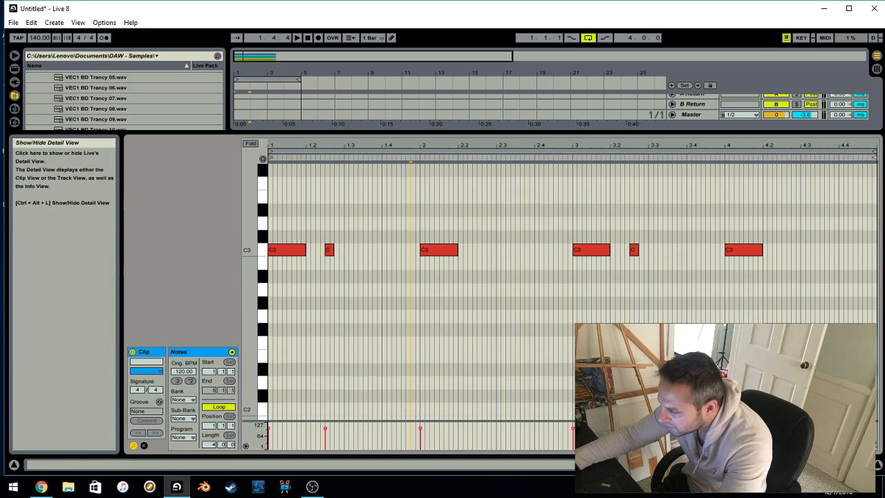
On a 1/16 grid, arrange the first two C3 notes back to back, each three sixteenths long, starting at 1.1.1 and 1.1.4
right_click(342, 211)
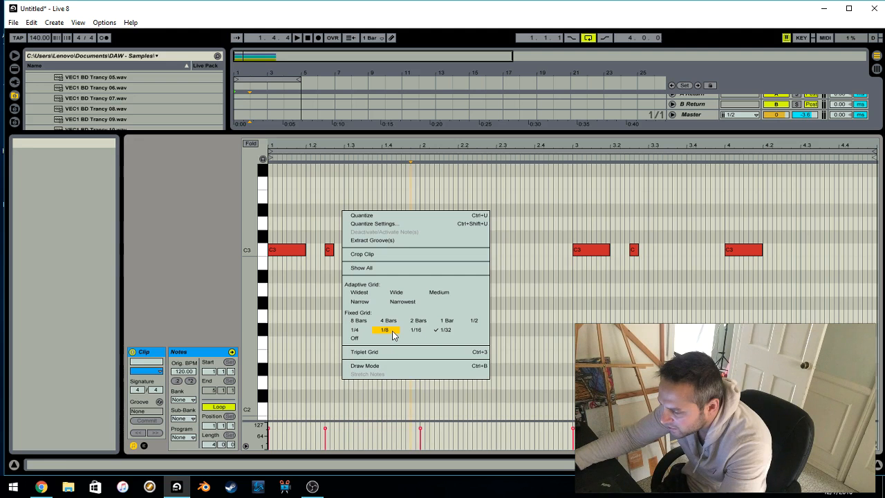
left_click(393, 334)
right_click(366, 221)
left_click(440, 339)
right_click(329, 209)
left_click(324, 249)
mouse_move(304, 249)
left_mouse_down()
mouse_move(296, 250)
mouse_move(306, 257)
left_mouse_up()
right_click(279, 222)
left_click(323, 280)
left_click(276, 240)
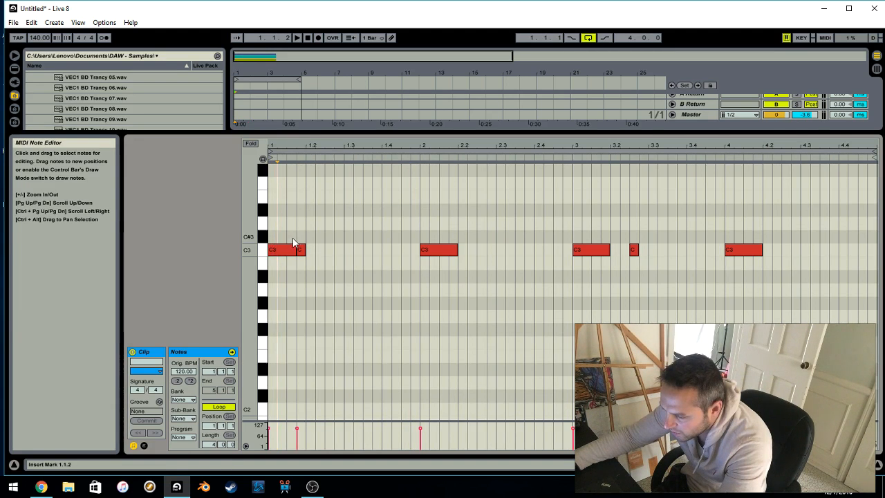
left_click_drag(305, 253, 325, 252)
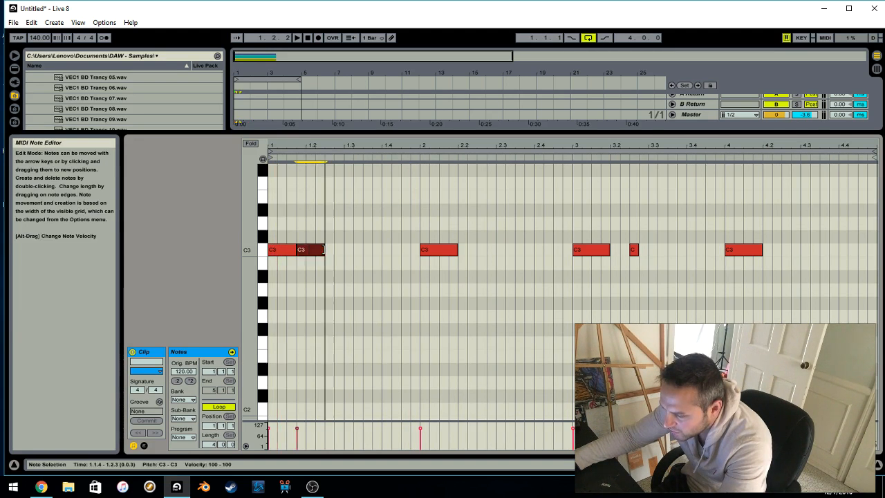
Select the first two C3 notes and duplicate the pair repeatedly to fill the rest of the four-bar clip
left_click(290, 253)
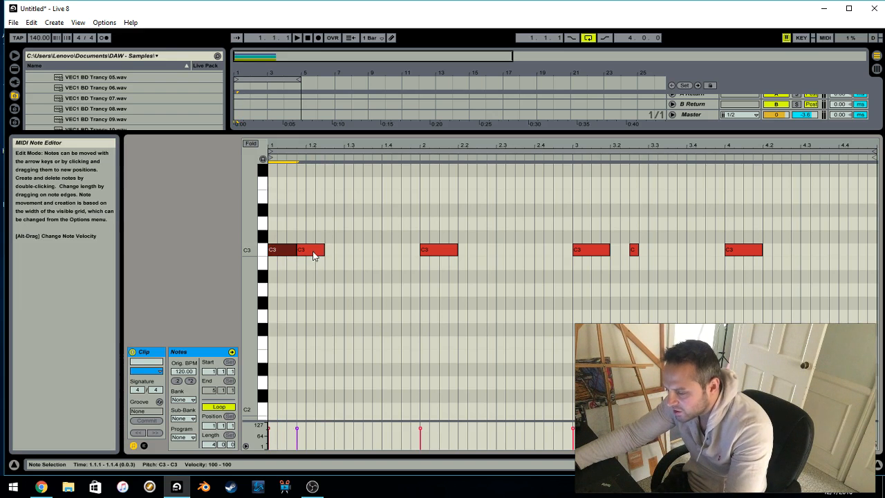
left_click(321, 254, "shift")
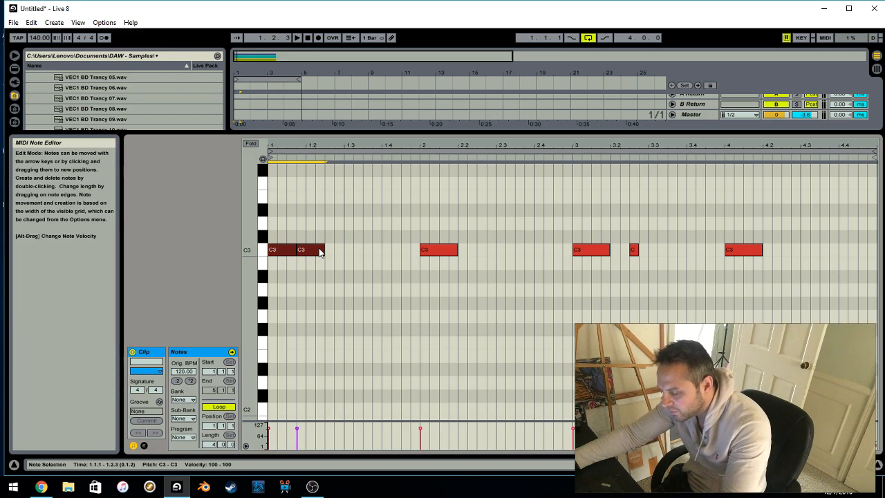
key("ctrl+d")
key("ctrl+d")
key("ctrl+d")
key("ctrl+d")
key("ctrl+d")
key("ctrl+d")
key("ctrl+d")
key("ctrl+d")
key("ctrl+d")
key("ctrl+d")
double_click(705, 465)
Clear the C3 notes from beats 1.3 and 2.2 and play back the resulting kick pattern
left_click(357, 253)
left_click(350, 250)
double_click(365, 253)
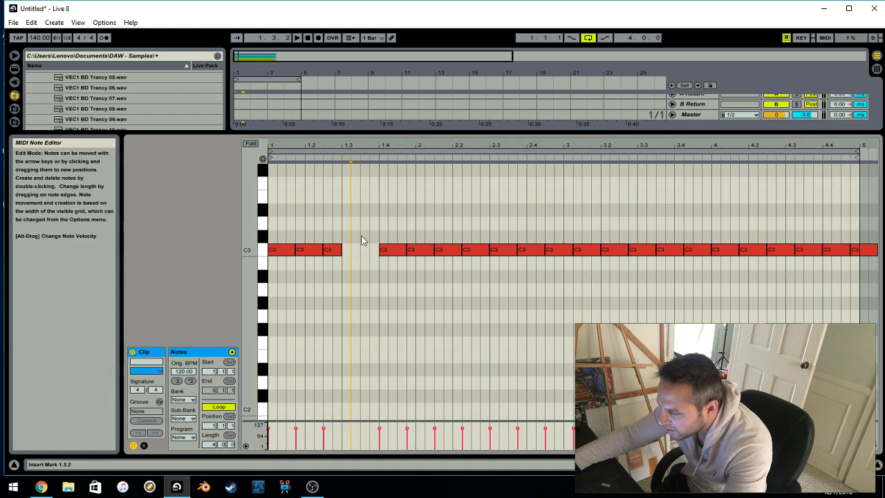
left_click(459, 250)
double_click(473, 250)
key("space")
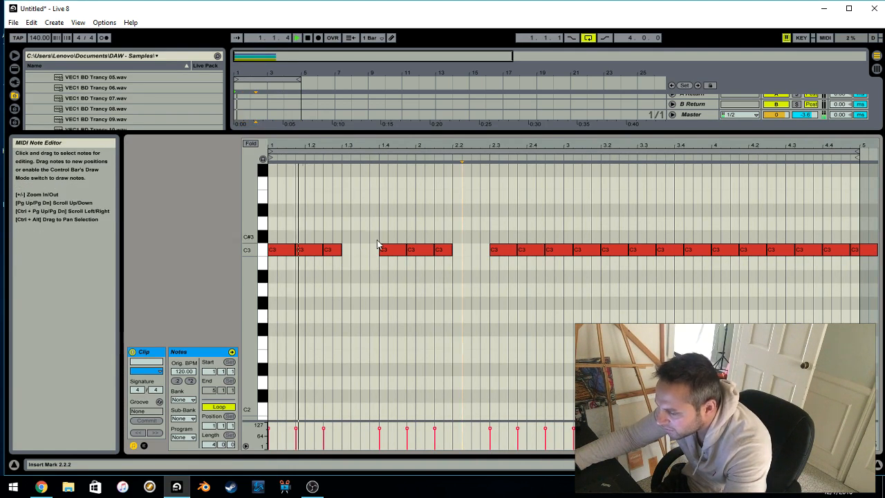
key("space")
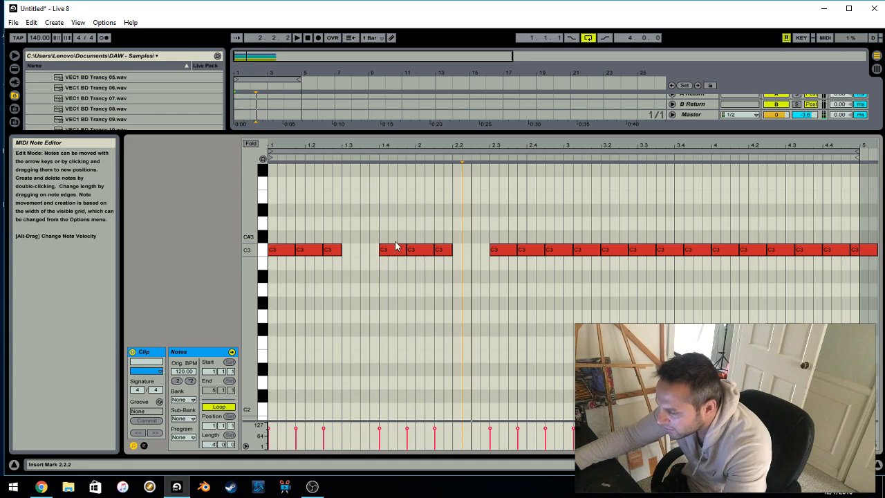
Delete every C3 note after the one at 1.4, leaving only the first four notes of the clip
double_click(414, 253)
double_click(446, 254)
left_click_drag(474, 221, 877, 320)
key("Delete")
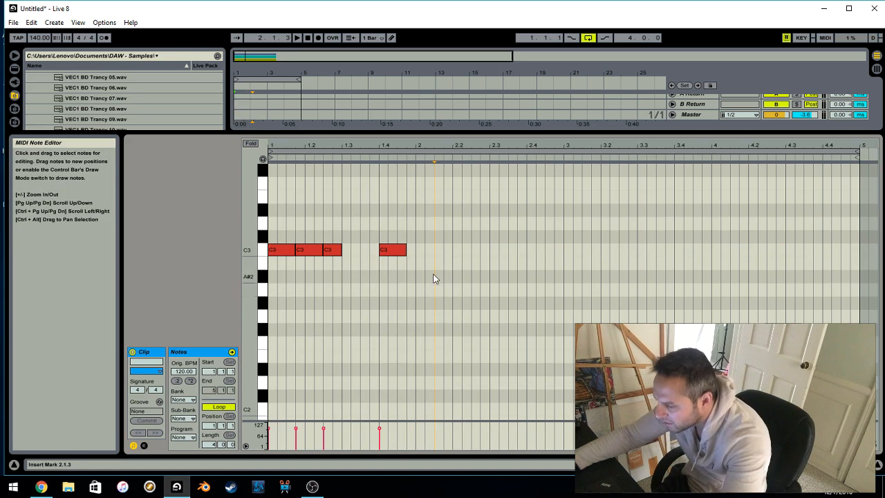
Duplicate the first bar's four C3 notes three times to fill the four-bar clip and play back the pattern
left_click_drag(410, 259, 284, 201)
key("ctrl+d")
key("ctrl+d")
key("ctrl+d")
key("space")
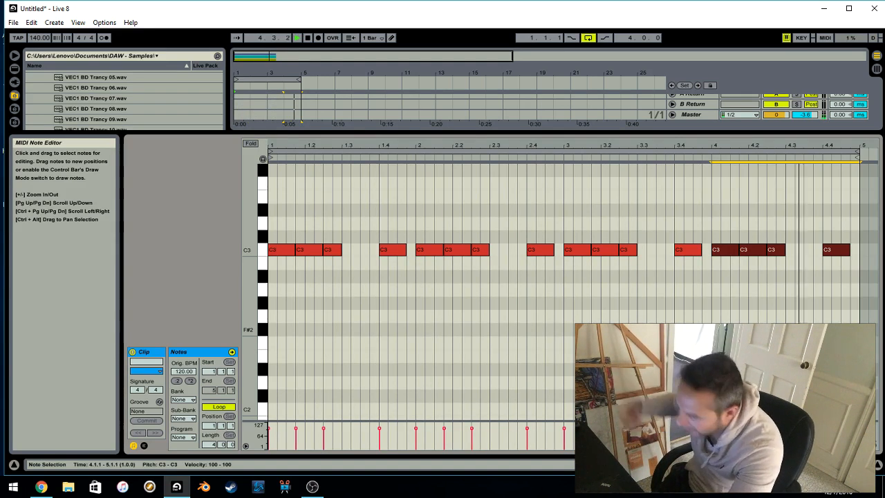
key("space")
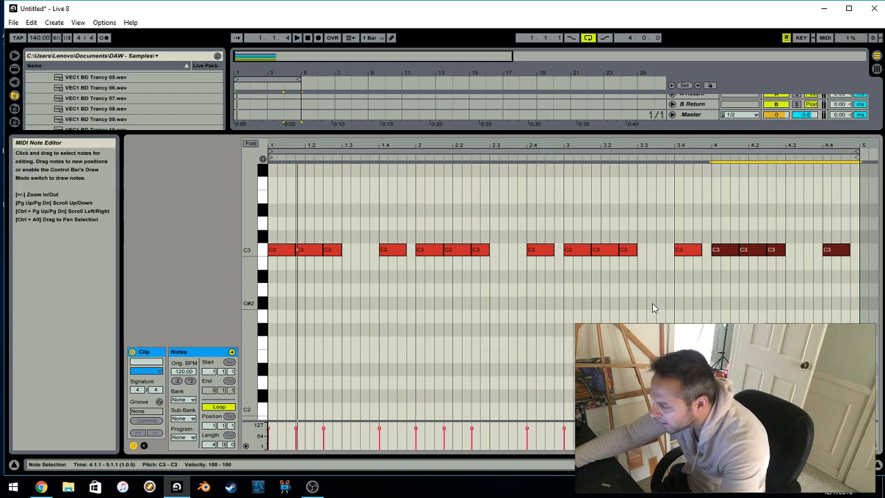
Hide the clip editor and collapse the VEC1 Trancy and VEC1 Bassdrums folders in the sample browser
scroll(512, 291, "up", 5)
scroll(511, 291, "down", 6)
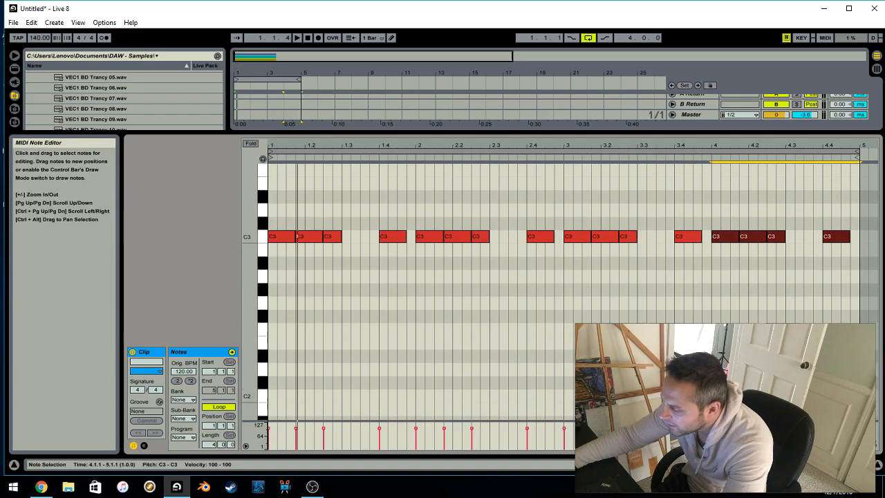
left_click(878, 465)
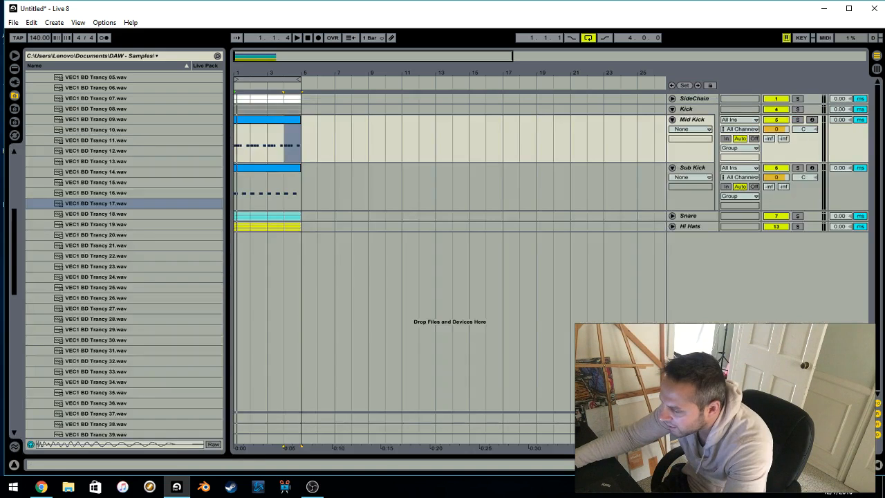
scroll(97, 183, "up", 5)
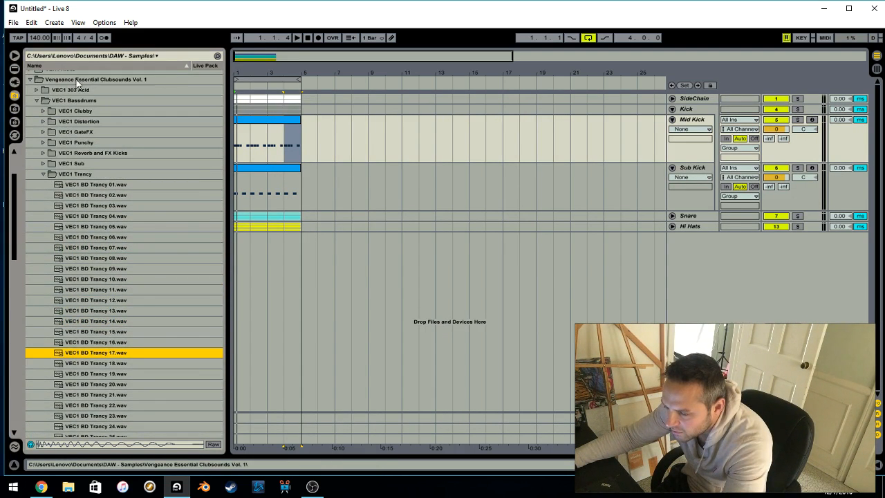
left_click(43, 174)
left_click(37, 102)
scroll(41, 117, "up", 3)
left_click(47, 107)
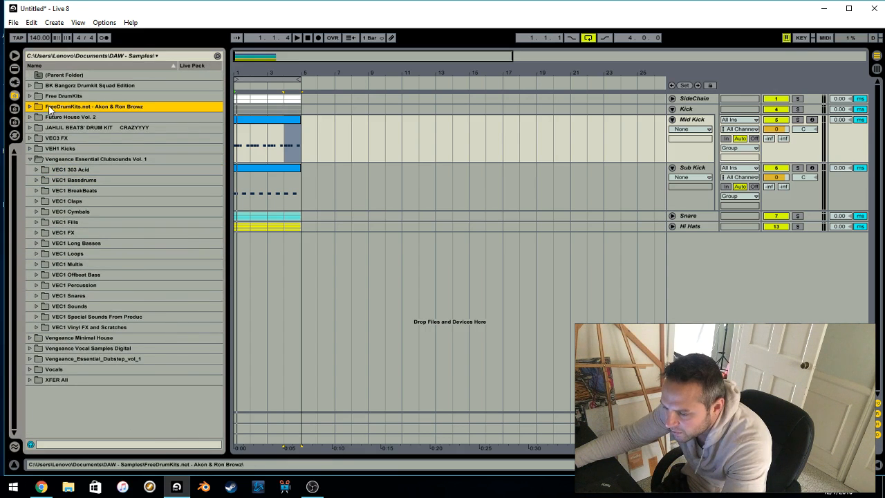
Open the 808.s folder of BK Bangerz Drumkit Squad Edition and preview the B.K BANGERZ - 808 DROP sample
left_click(57, 85)
left_click(31, 85)
left_click(61, 95)
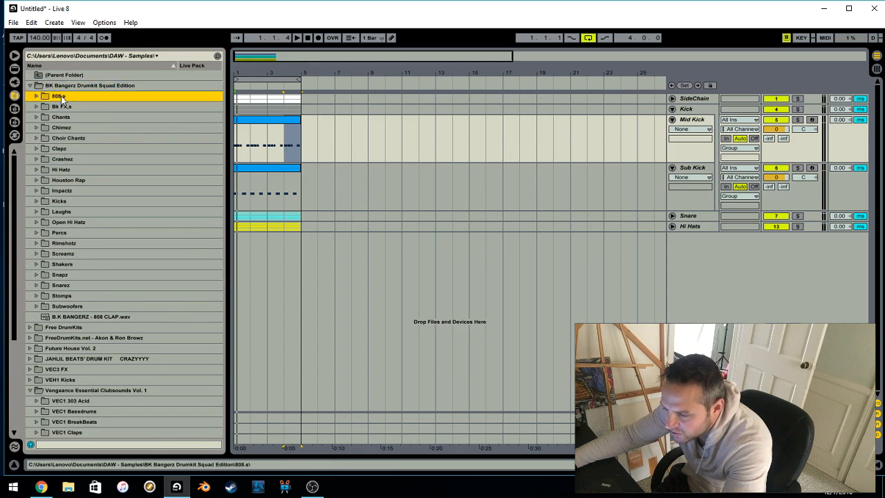
left_click(35, 96)
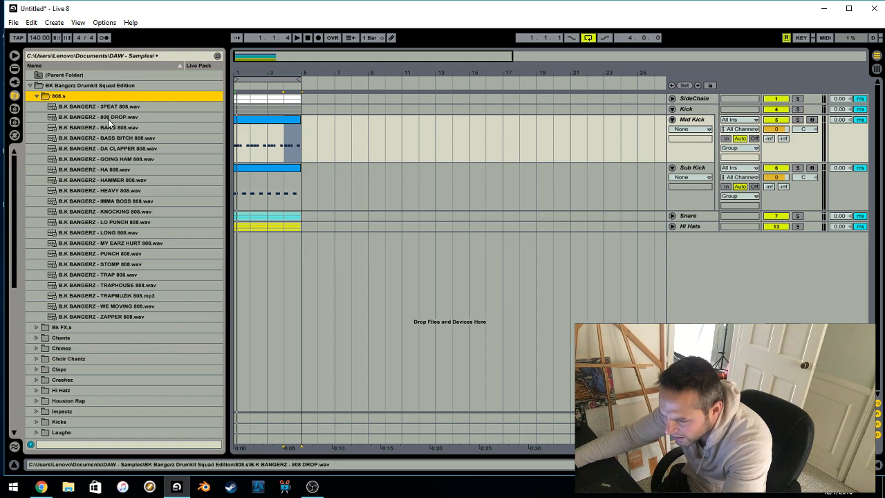
left_click(117, 118)
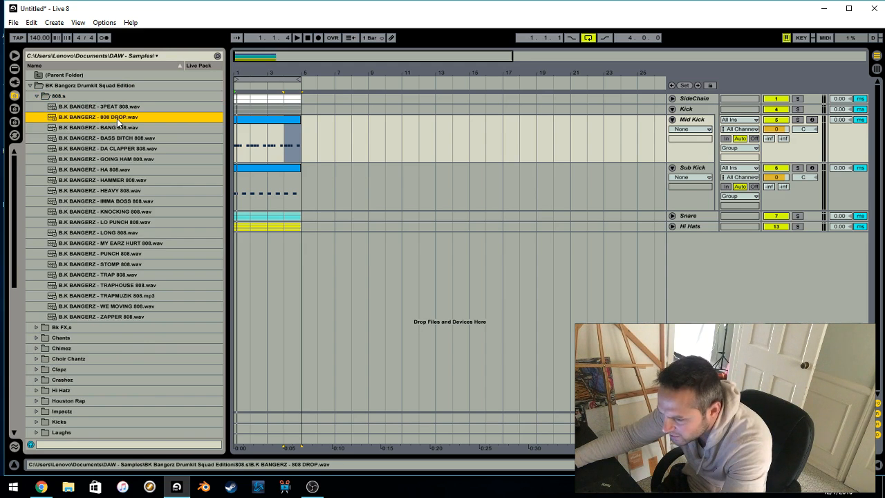
Replace the Mid Kick sampler's VEC1 BD Trancy 17 sample with B.K BANGERZ - 808 DROP and start playback
double_click(689, 123)
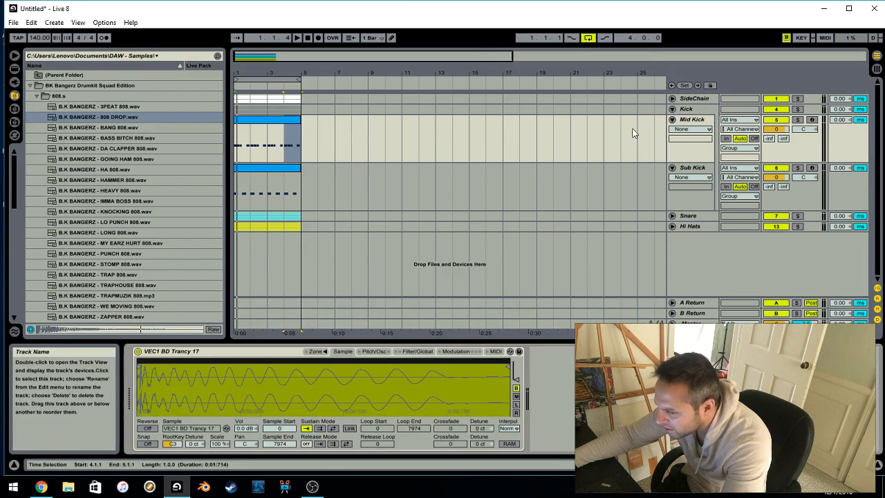
left_click_drag(244, 387, 224, 377)
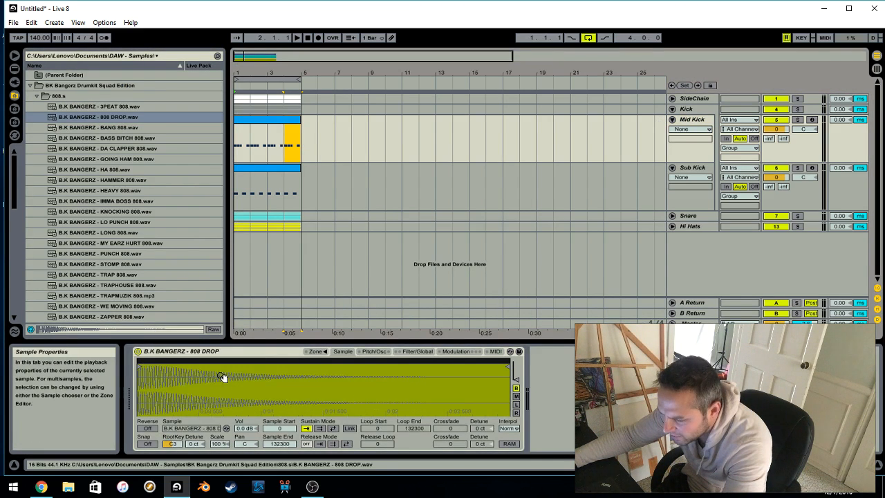
key("space")
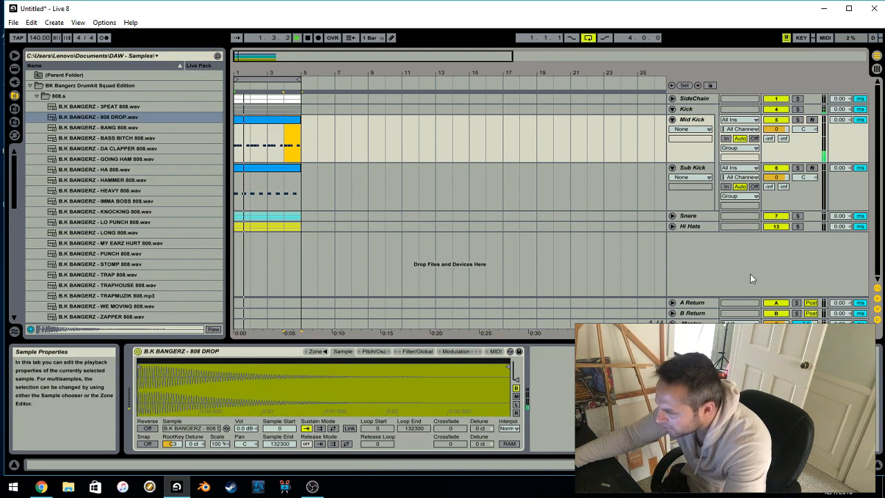
Raise the Mid Kick track volume to 5.6 dB in the Session View mixer, then return to the arrangement and stop playback
key("Tab")
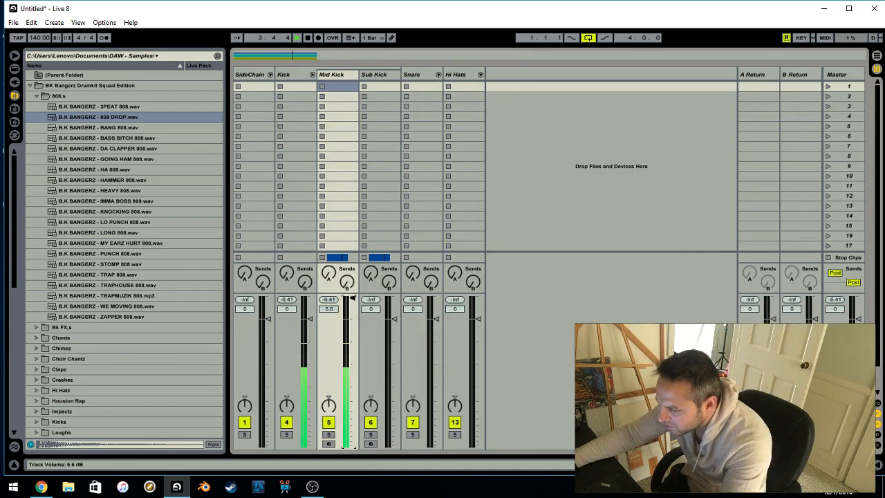
key("Tab")
key("space")
Open the Mid Kick clip for editing and lower the C3 note at 1.4 to G#2
double_click(294, 119)
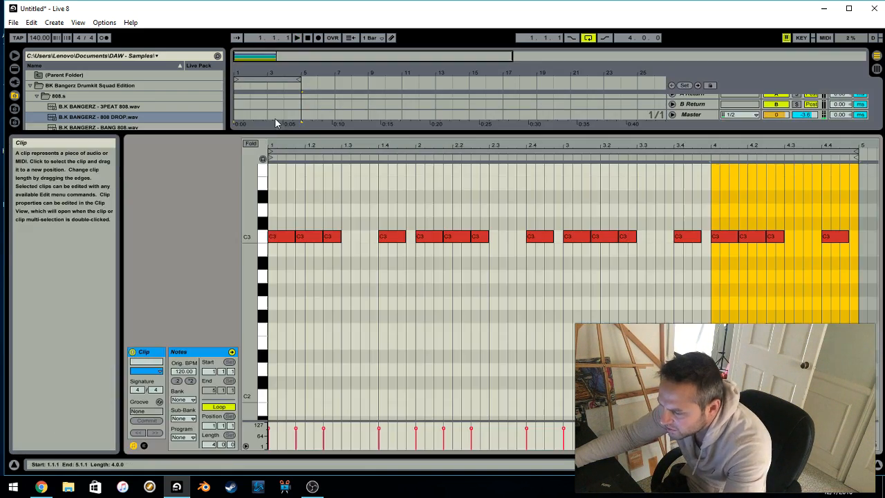
left_click(339, 205)
left_click_drag(390, 240, 392, 292)
Lower the C3 note at 2.4 to G#2 and turn it into four back-to-back sixteenth notes ending at bar 3
left_click_drag(525, 240, 536, 292)
key("ctrl+d")
key("ctrl+d")
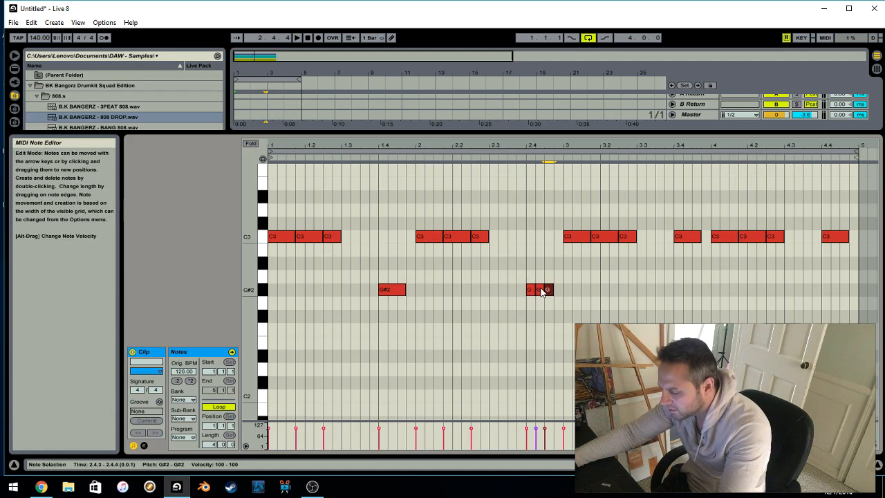
key("ctrl+s")
key("Escape")
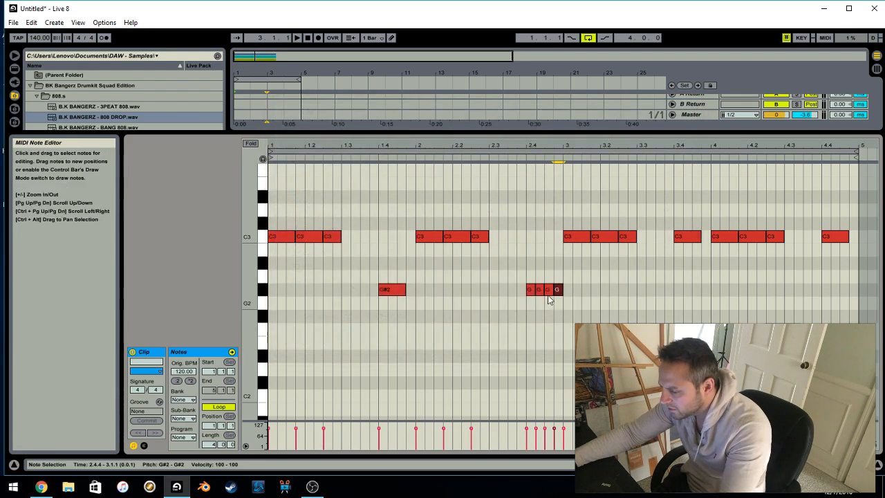
Raise the C3 notes at 1.2.3 and 3.4.1 to D#3 while playing back the clip
left_click_drag(328, 237, 327, 198)
key("space")
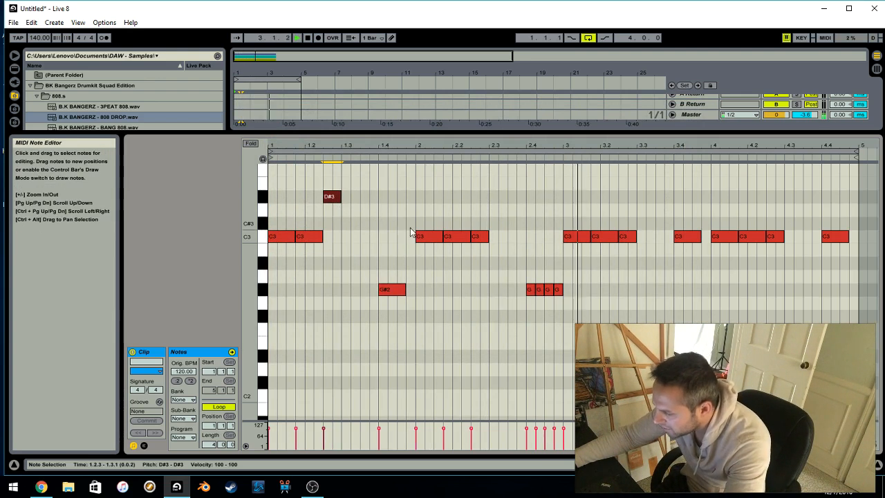
left_click_drag(693, 241, 694, 199)
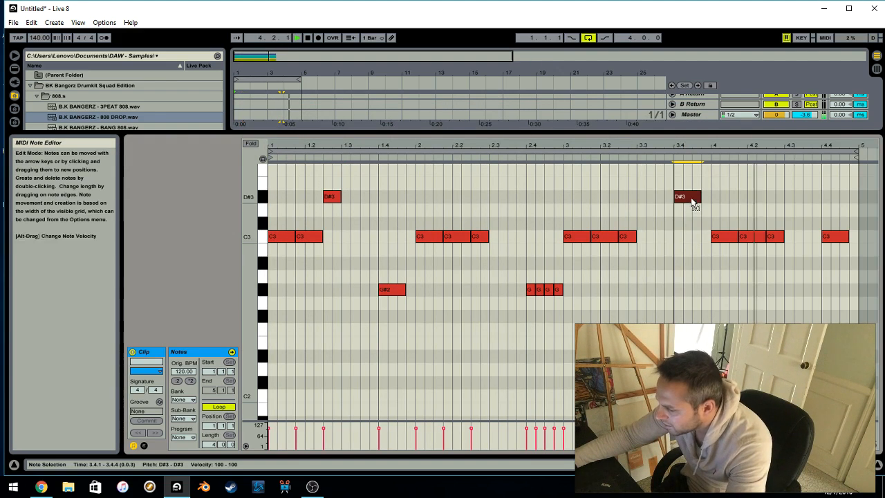
Lower the C3 note at 4.4.1 to G#2, make it two consecutive two-sixteenth notes, and play back the clip
left_click_drag(834, 241, 836, 292)
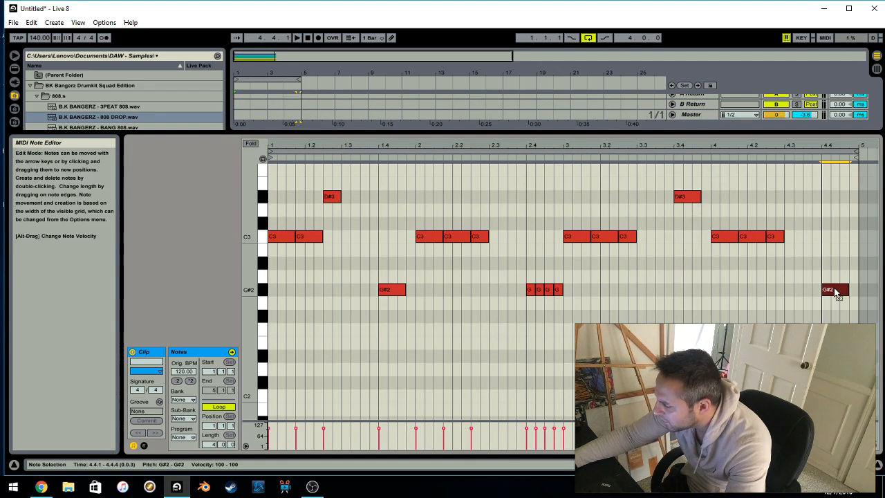
key("ctrl+d")
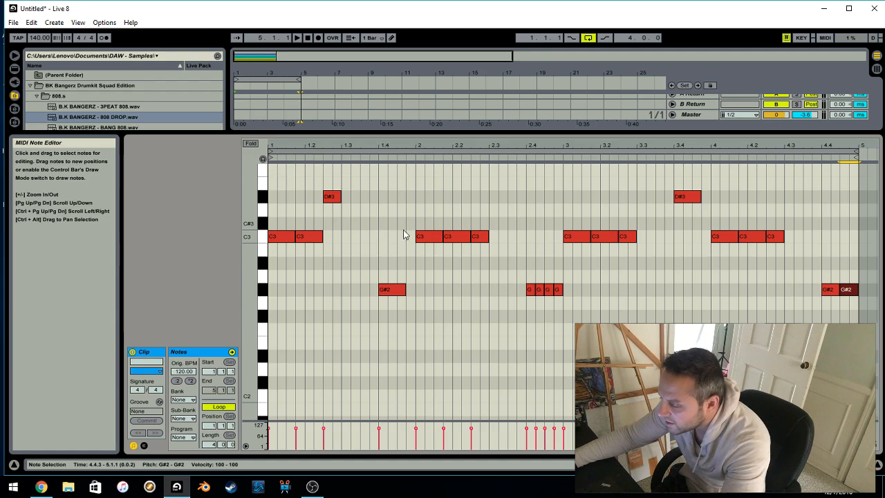
key("space")
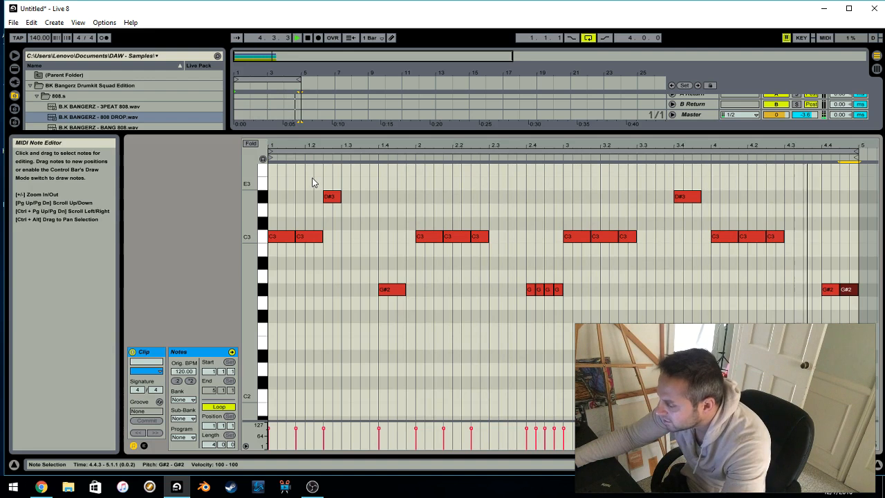
key("space")
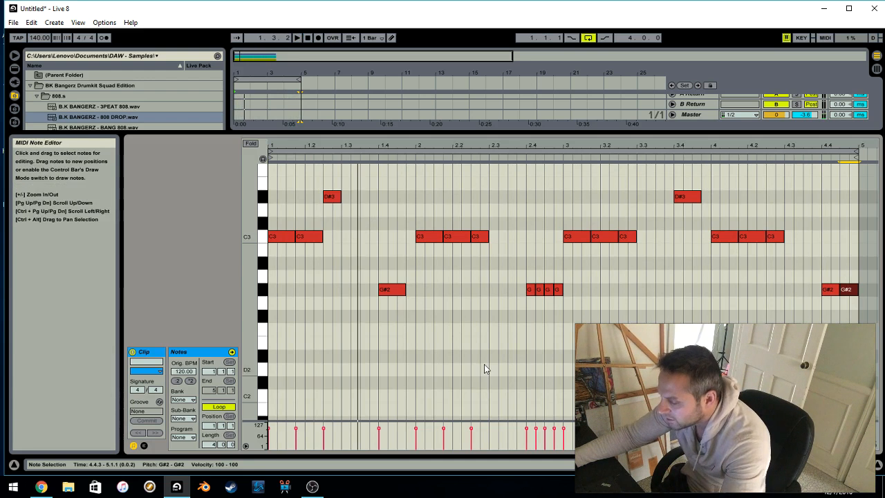
scroll(401, 298, "down", 2)
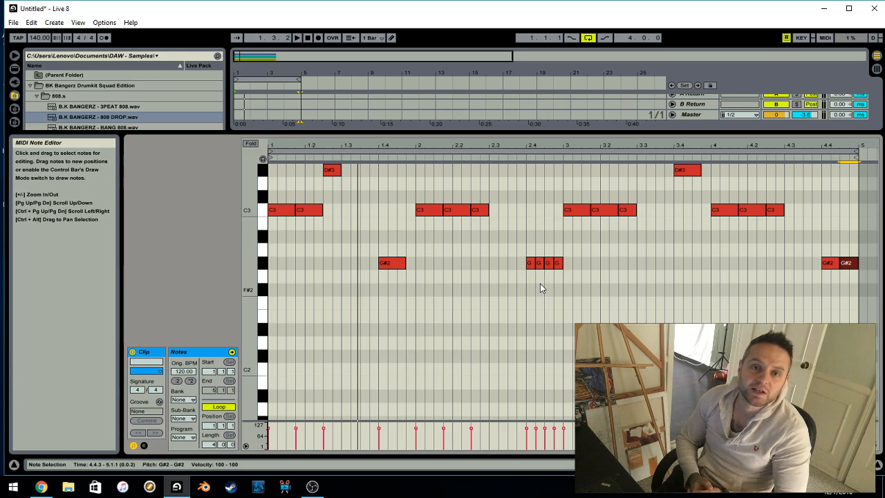
left_click(310, 488)
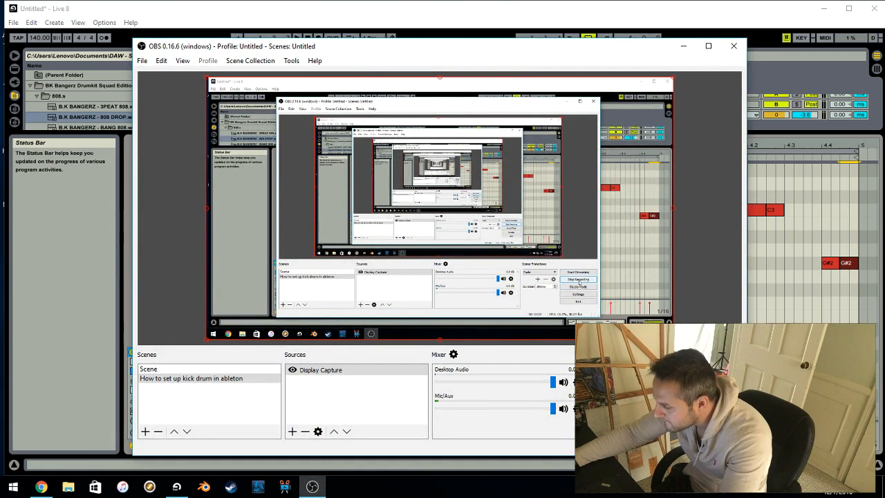